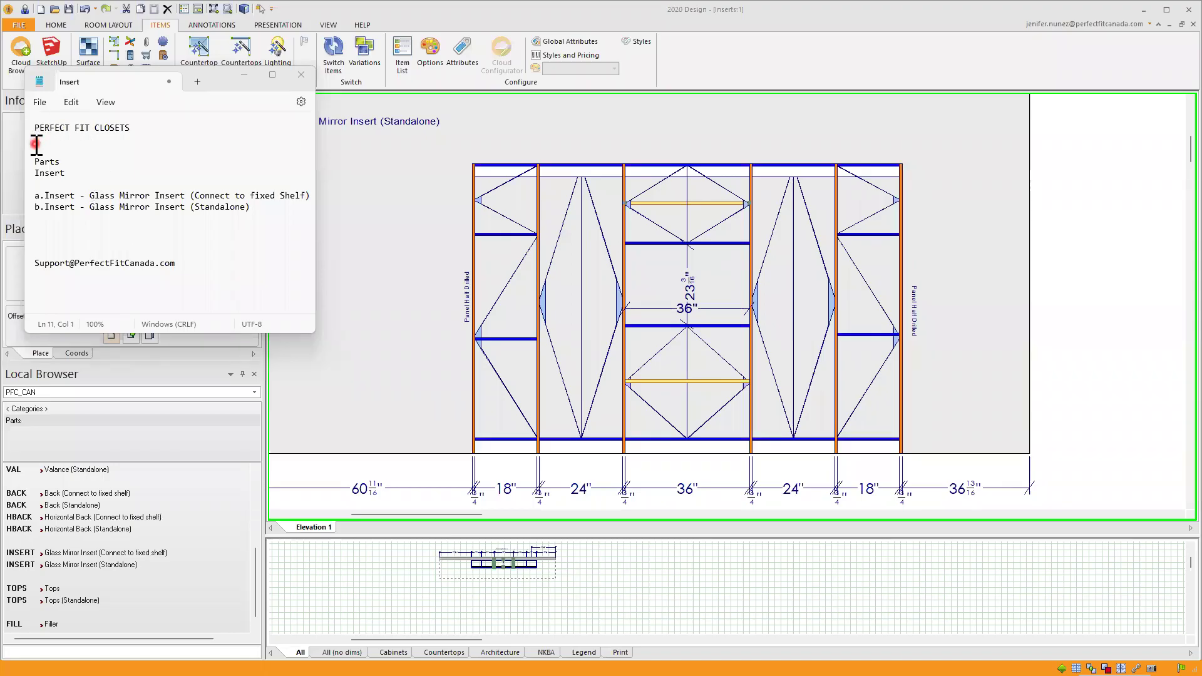
Show the Closets > Parts catalogue and scroll to the INSERT Glass Mirror Insert rows
click(158, 145)
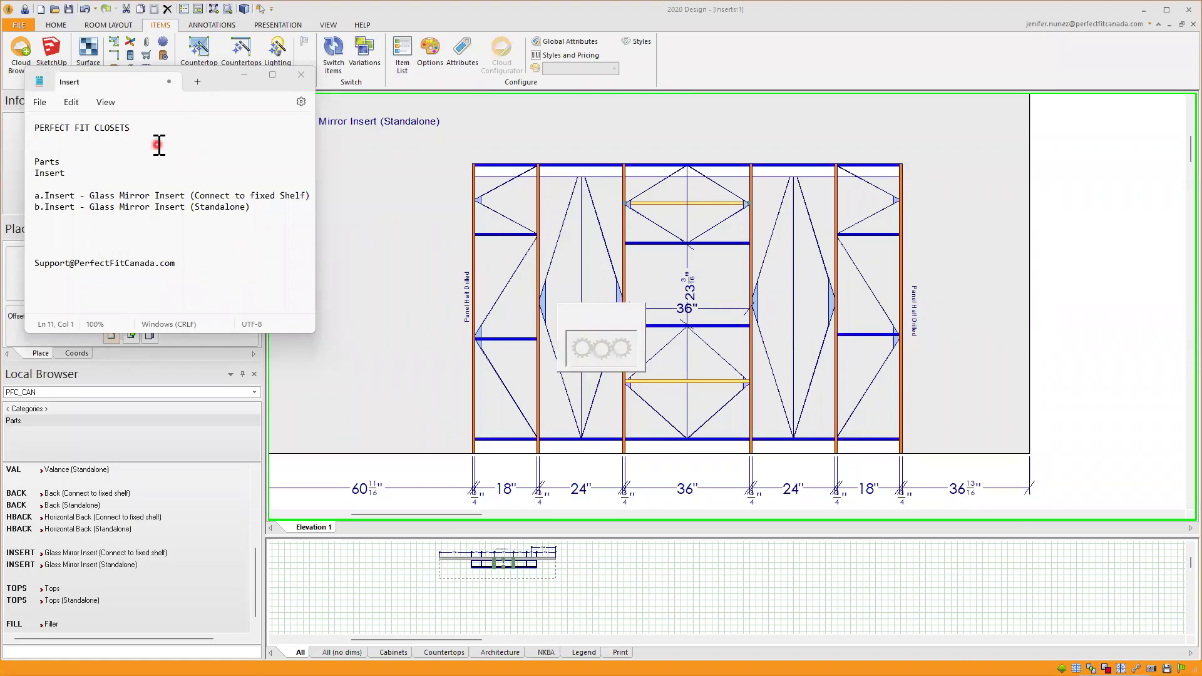
click(45, 186)
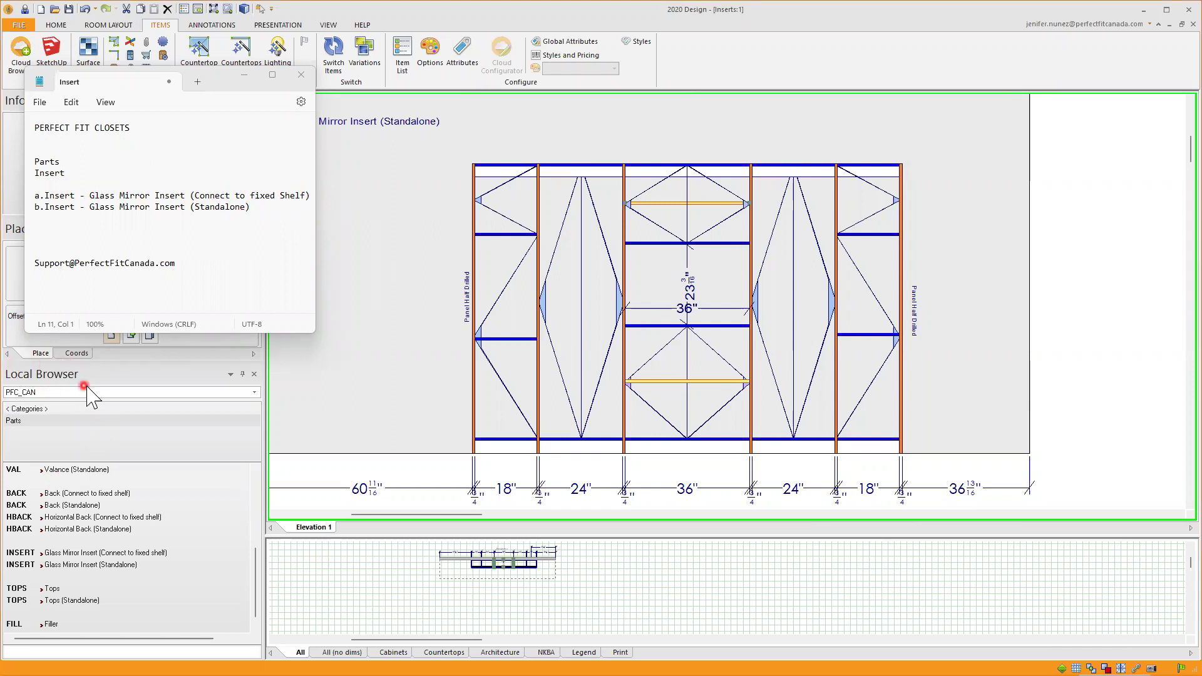
click(42, 410)
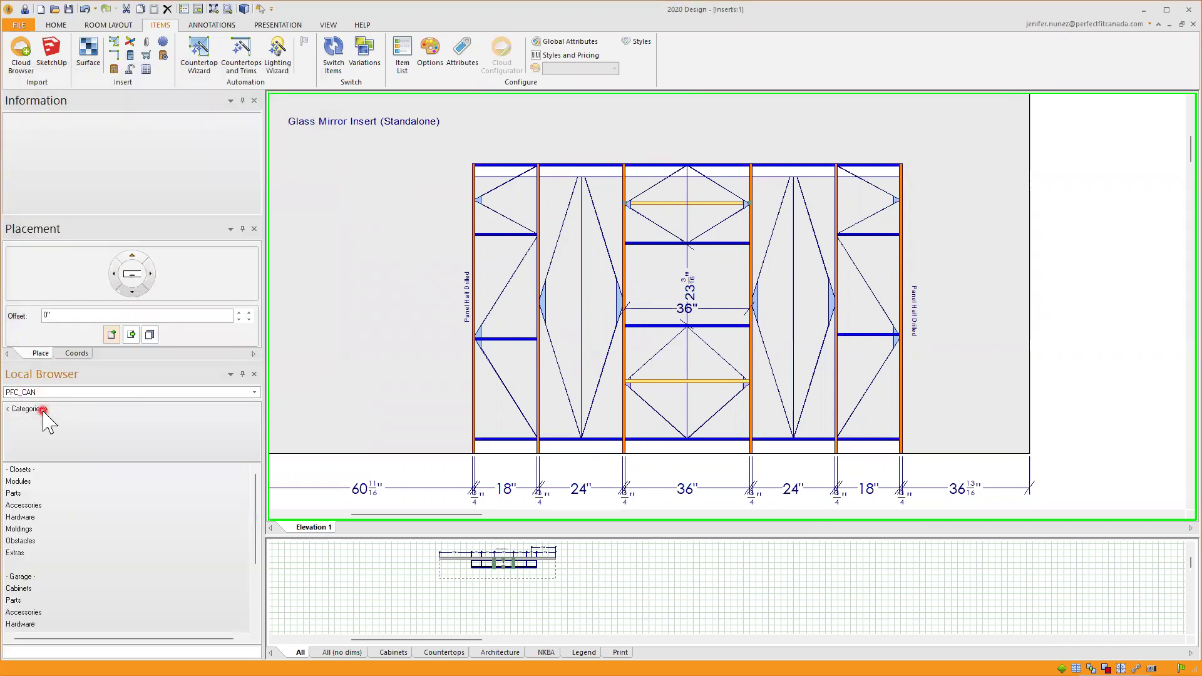
click(14, 493)
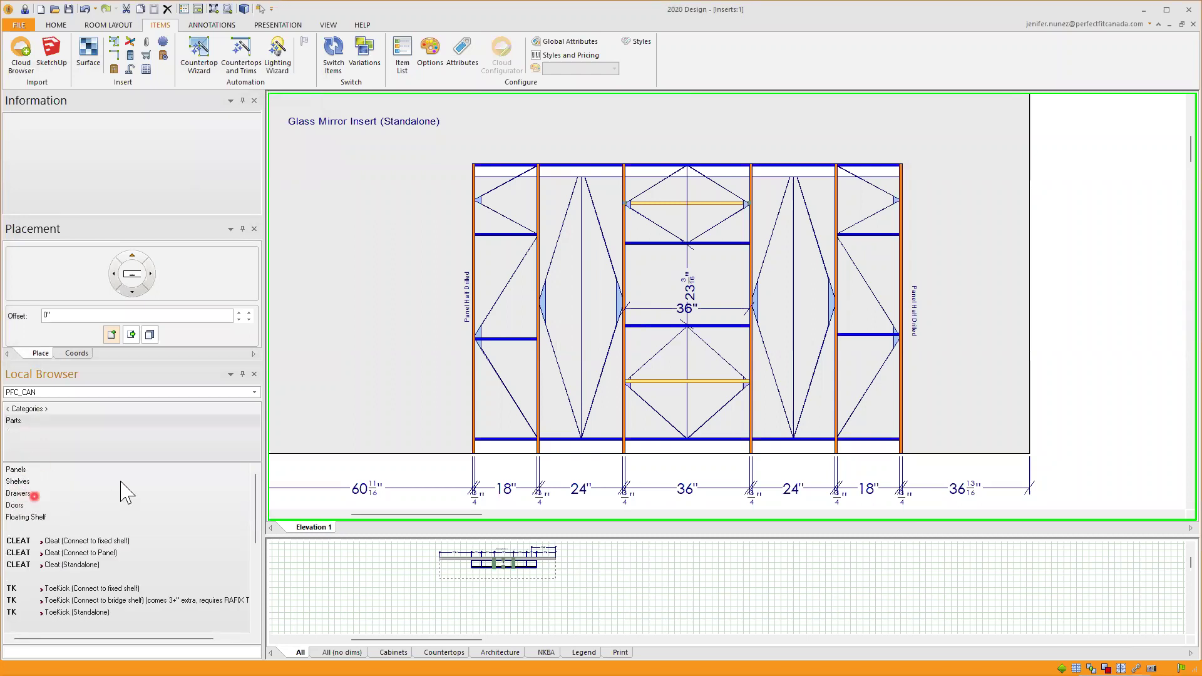
scroll(38, 498, down, 4)
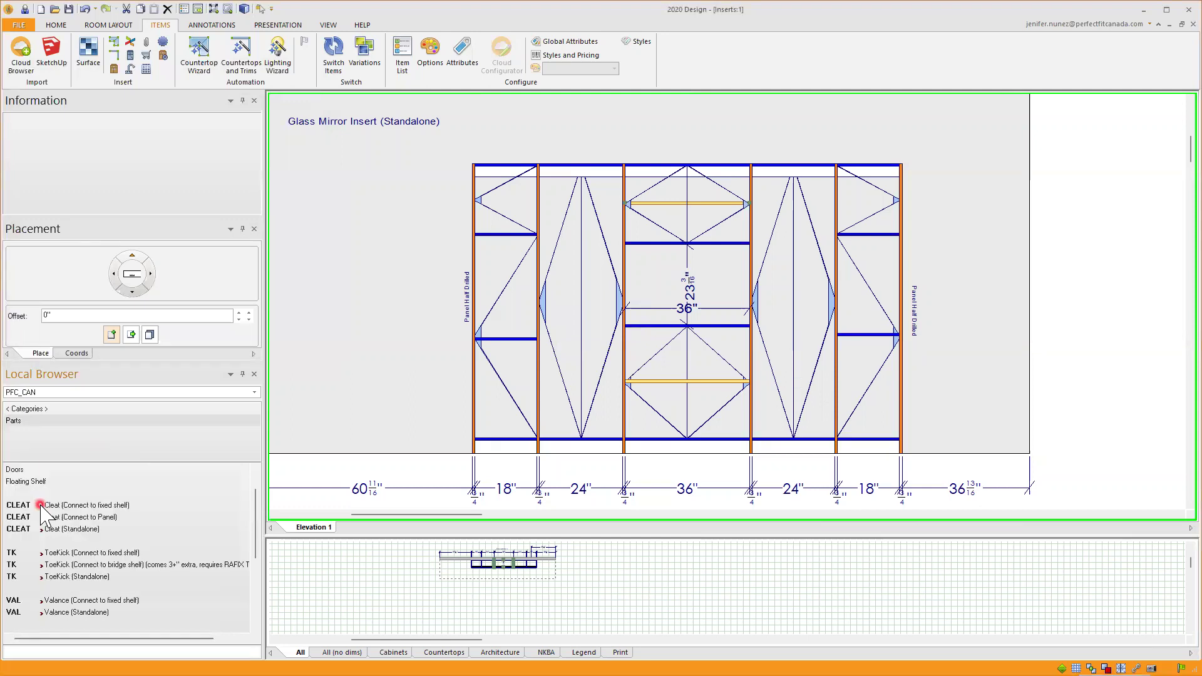
scroll(45, 508, down, 2)
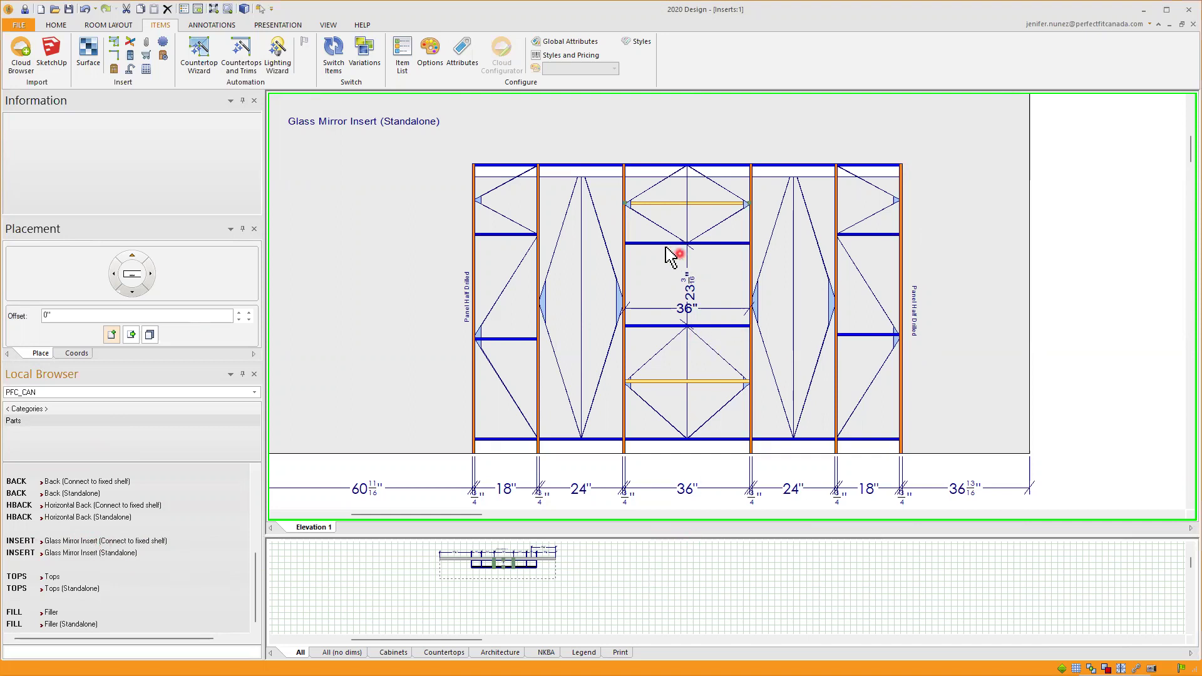
scroll(689, 263, up, 2)
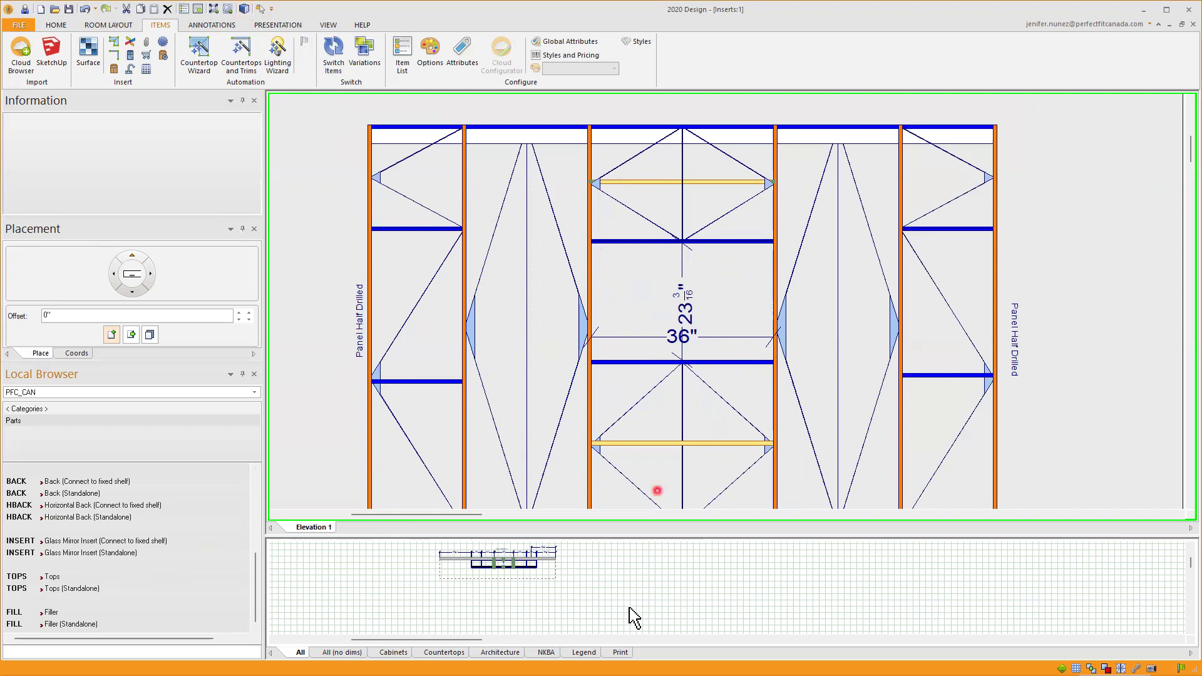
mouse_move(602, 662)
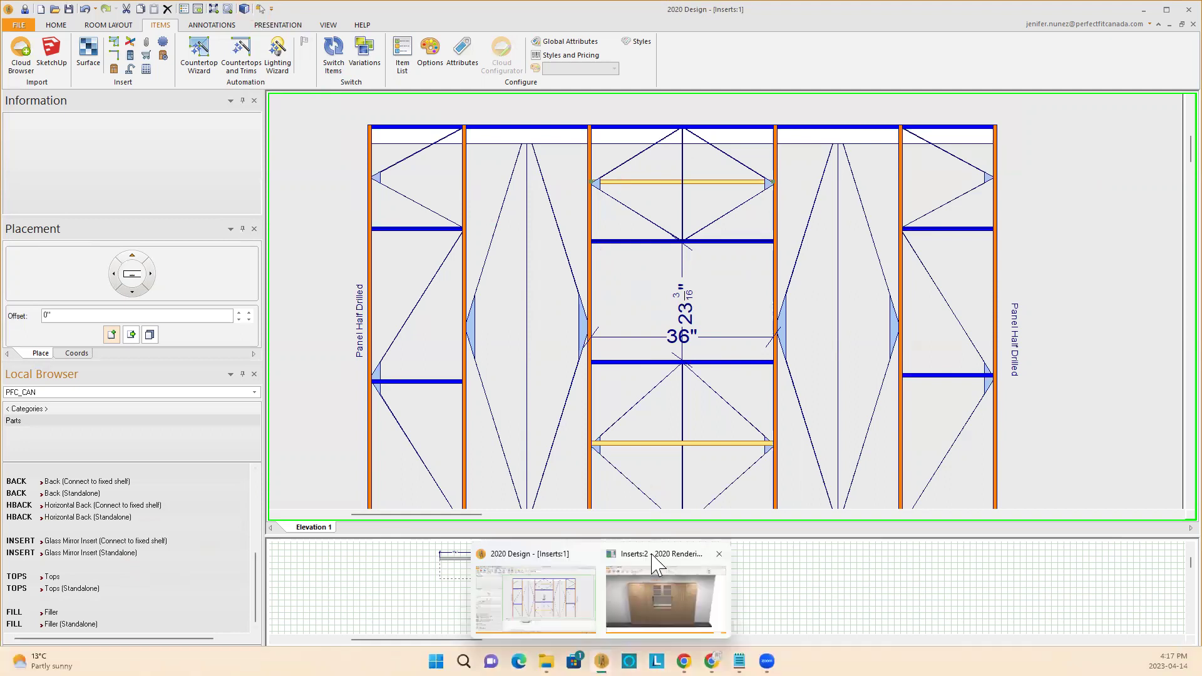
click(652, 564)
drag(499, 495, 577, 466)
scroll(603, 450, up, 3)
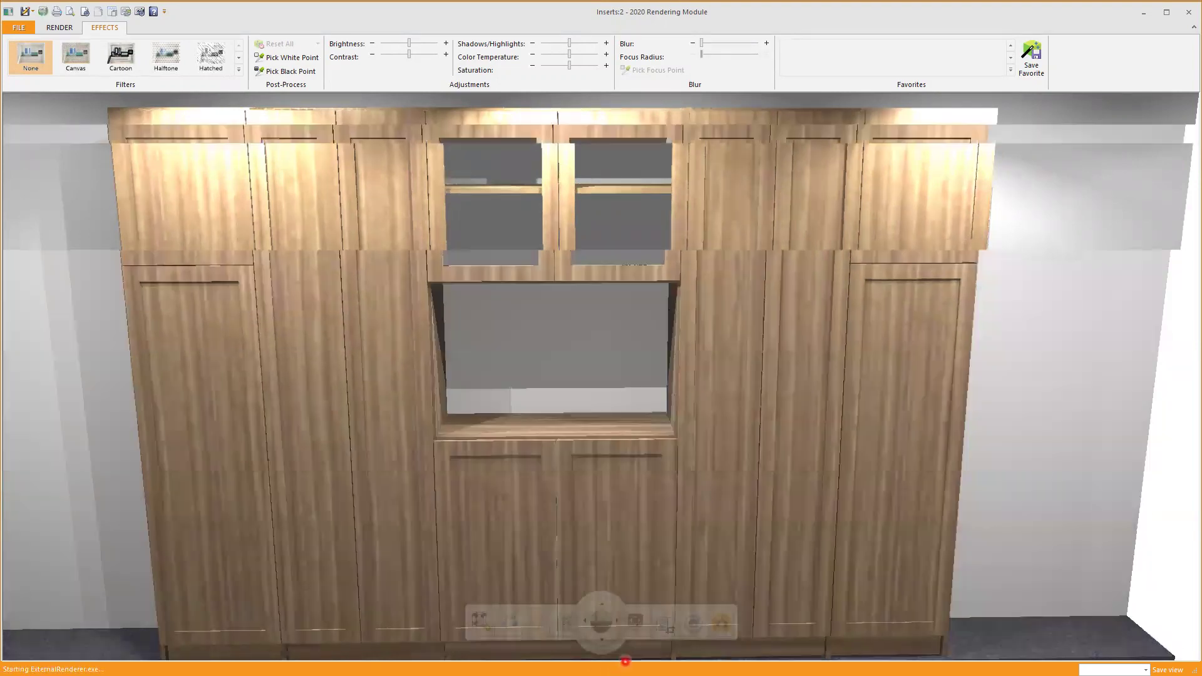
mouse_move(602, 662)
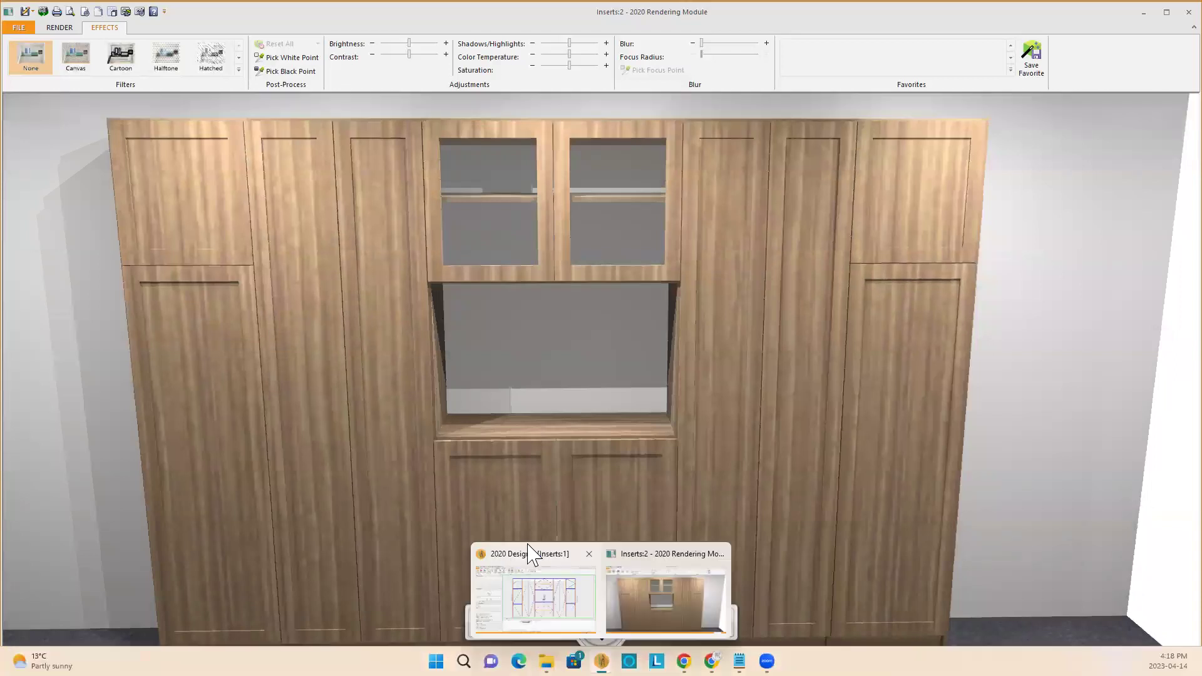
click(533, 552)
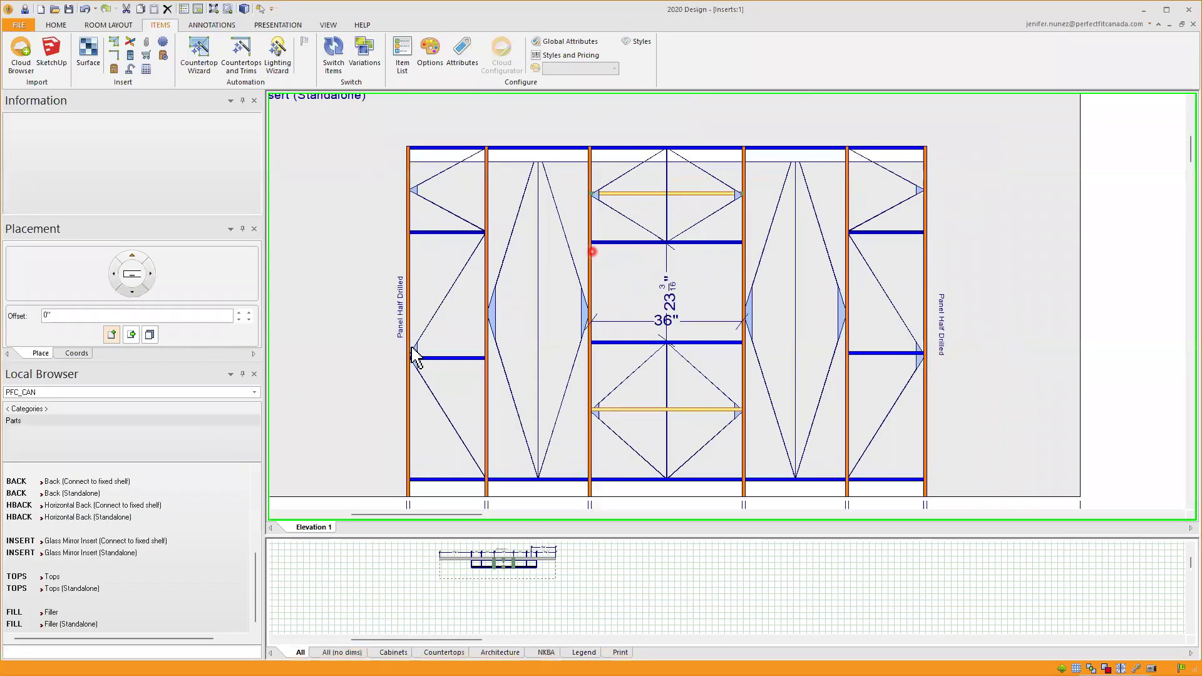
Place the Glass Mirror Insert (Connect to fixed shelf) in the middle 36" closet section
click(88, 540)
click(122, 541)
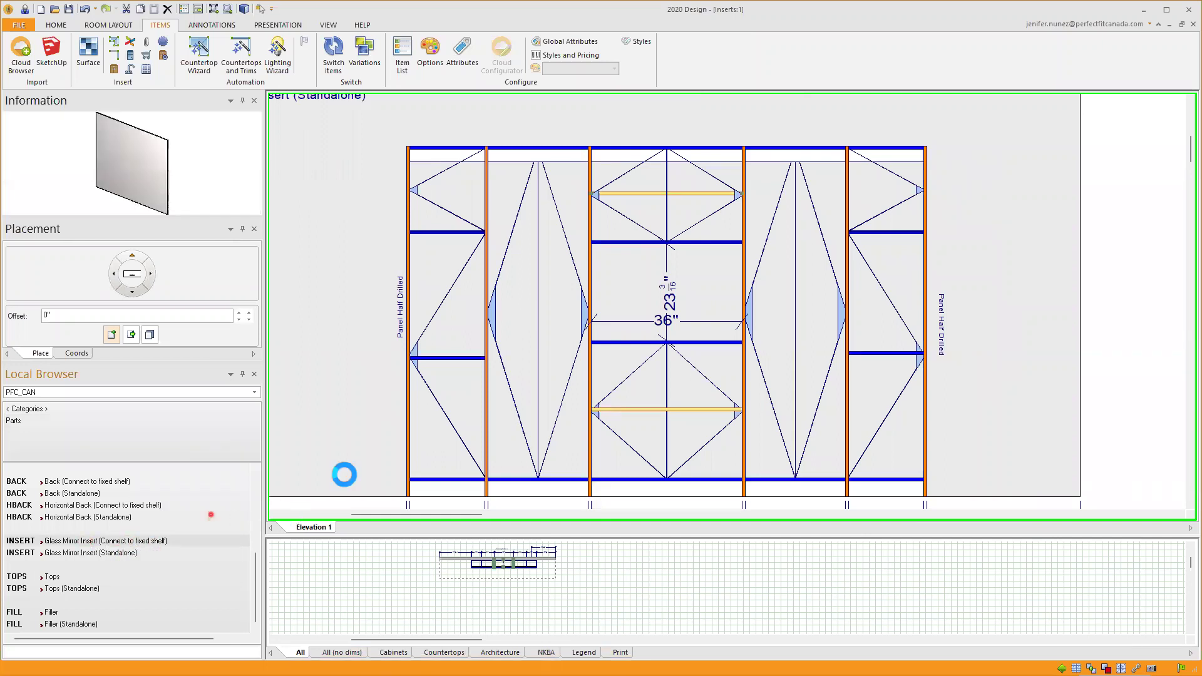
click(622, 276)
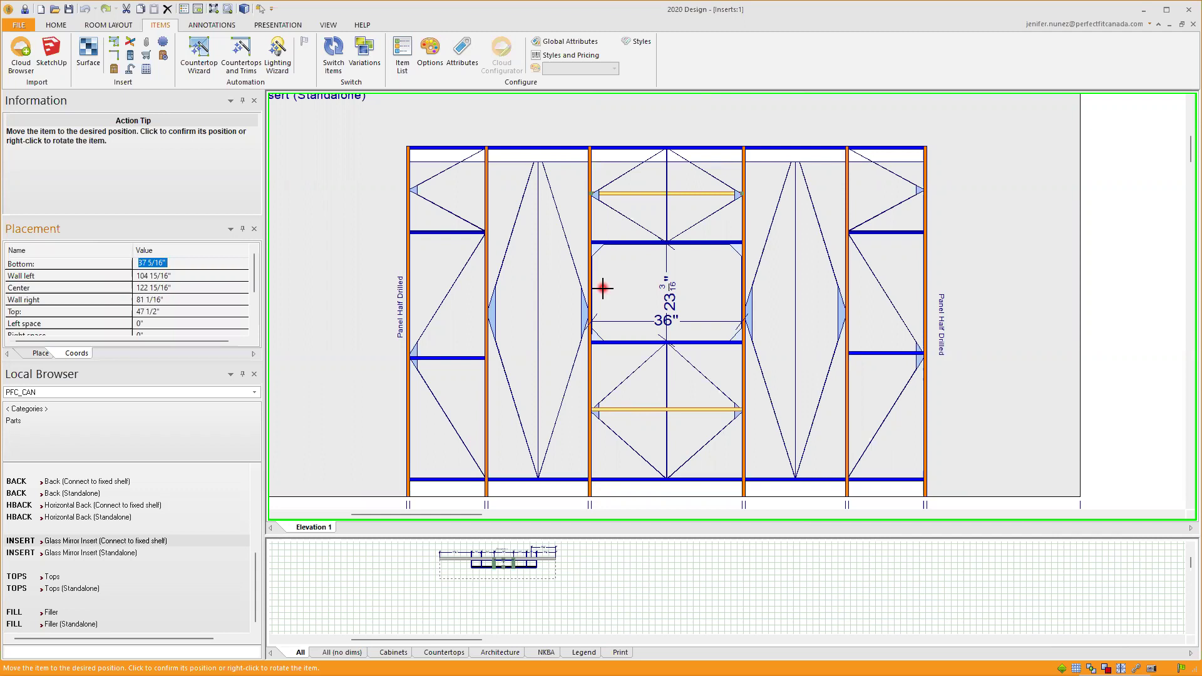
click(603, 290)
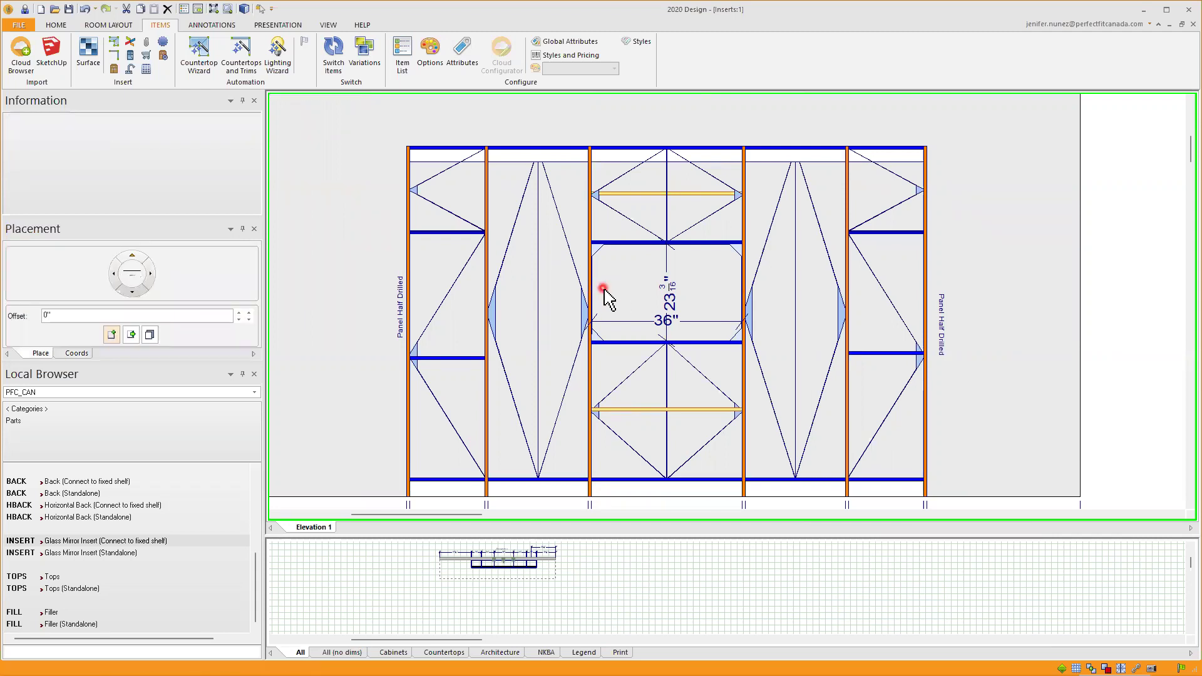
scroll(658, 307, up, 3)
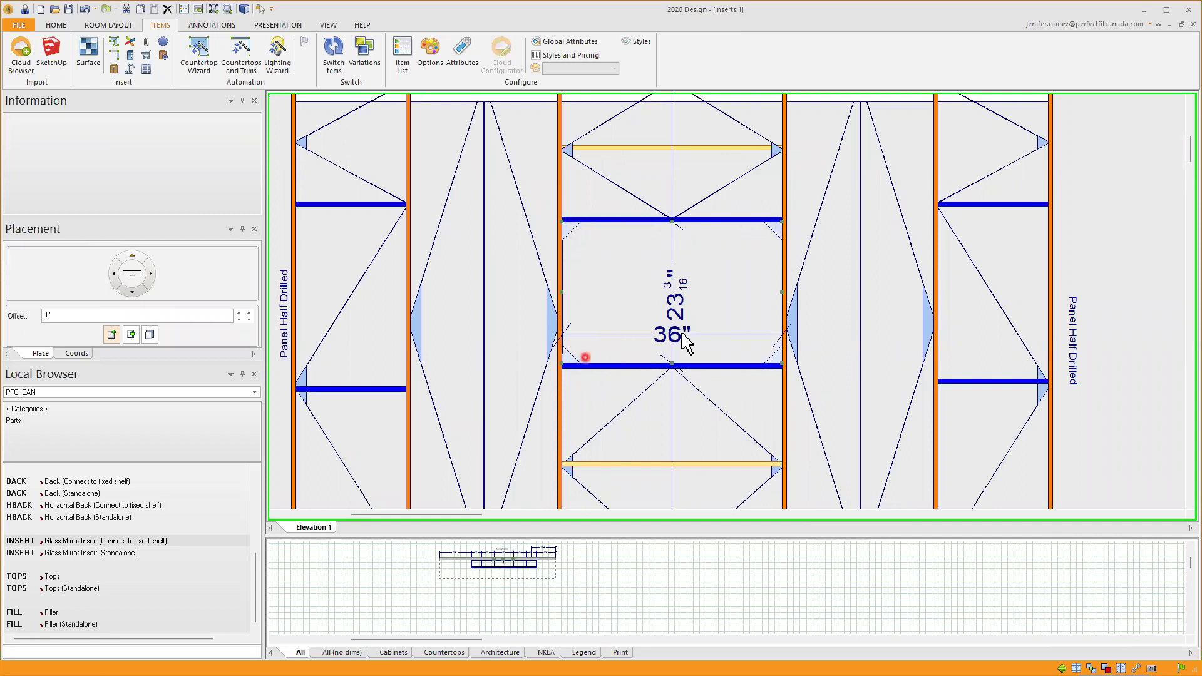
Open the mirror insert's Attributes dialog and maximize it
right_click(572, 231)
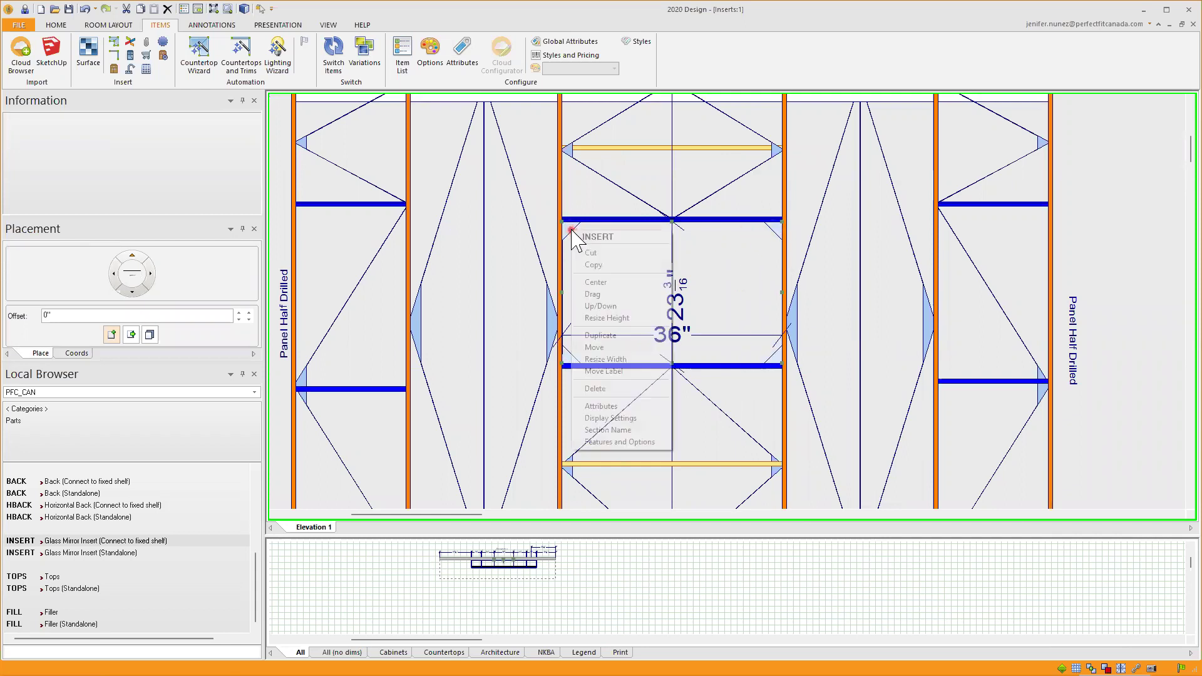
click(601, 406)
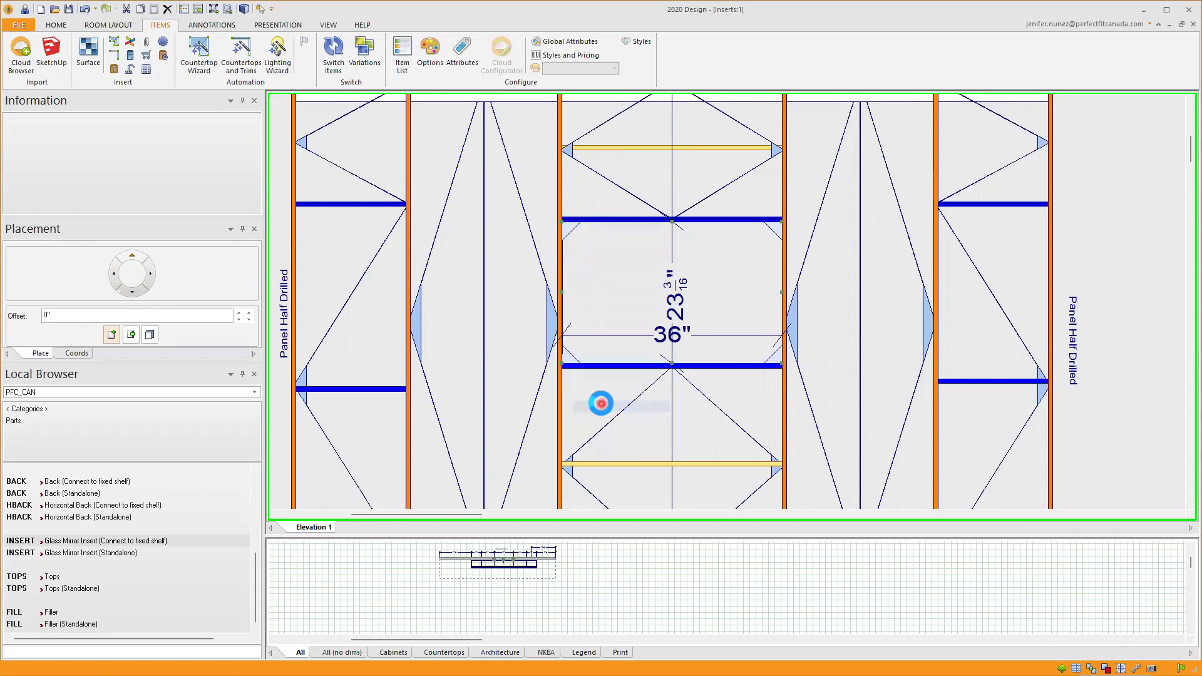
mouse_move(808, 189)
mouse_down()
mouse_move(811, 173)
mouse_move(795, 196)
mouse_up()
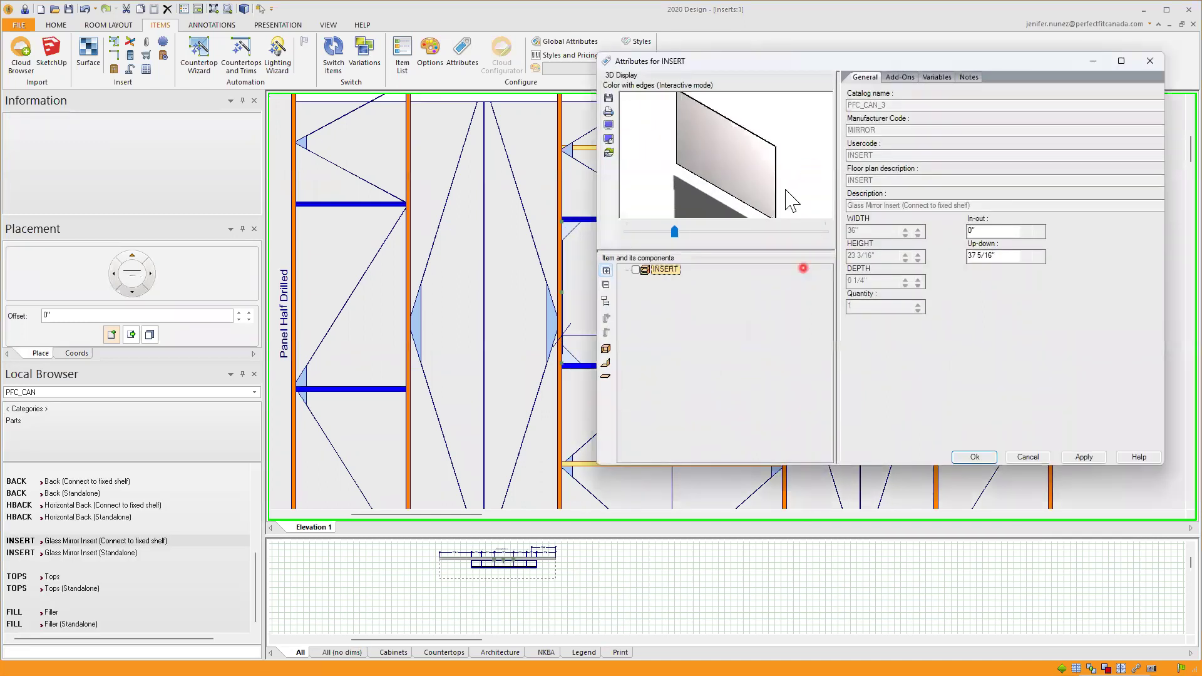
click(1121, 60)
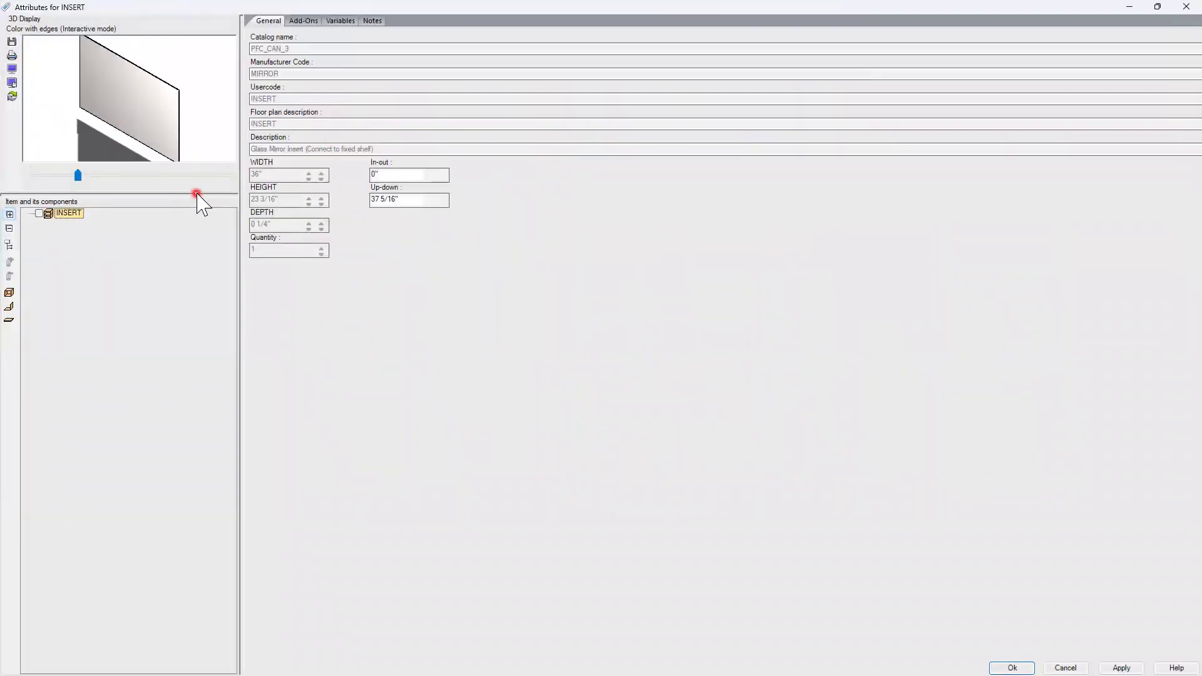
Enlarge the 3D preview, rotate it onto the mirror face, then restore the dialog size
drag(199, 205, 242, 320)
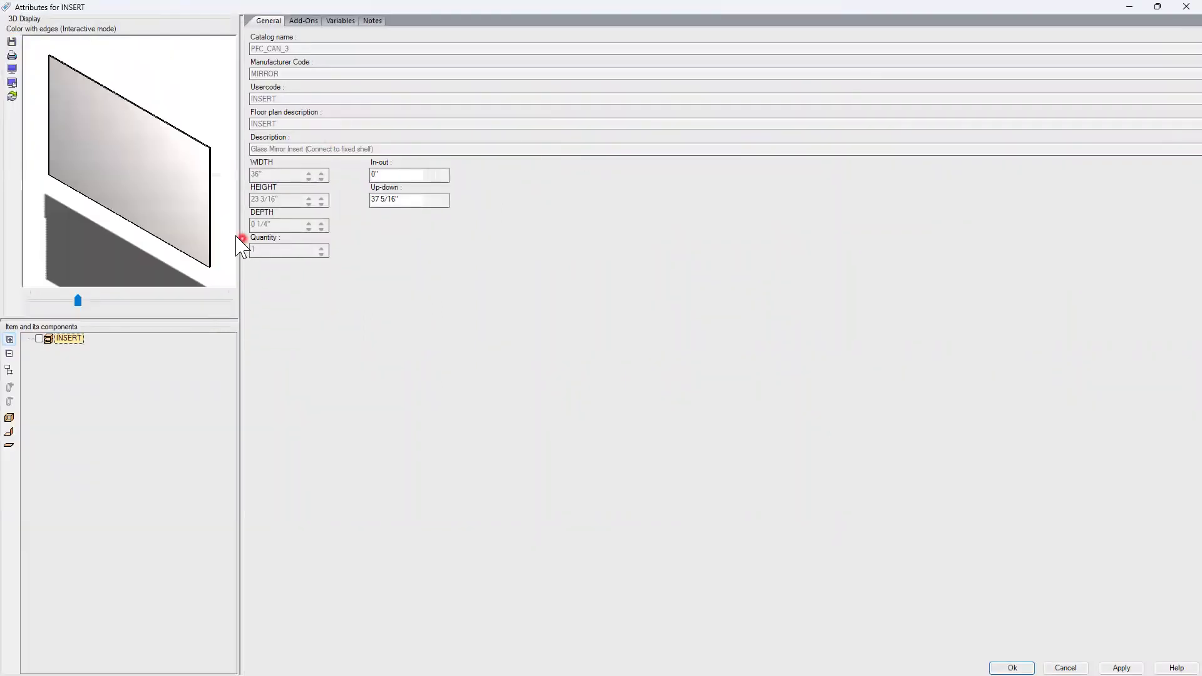
drag(243, 235, 304, 236)
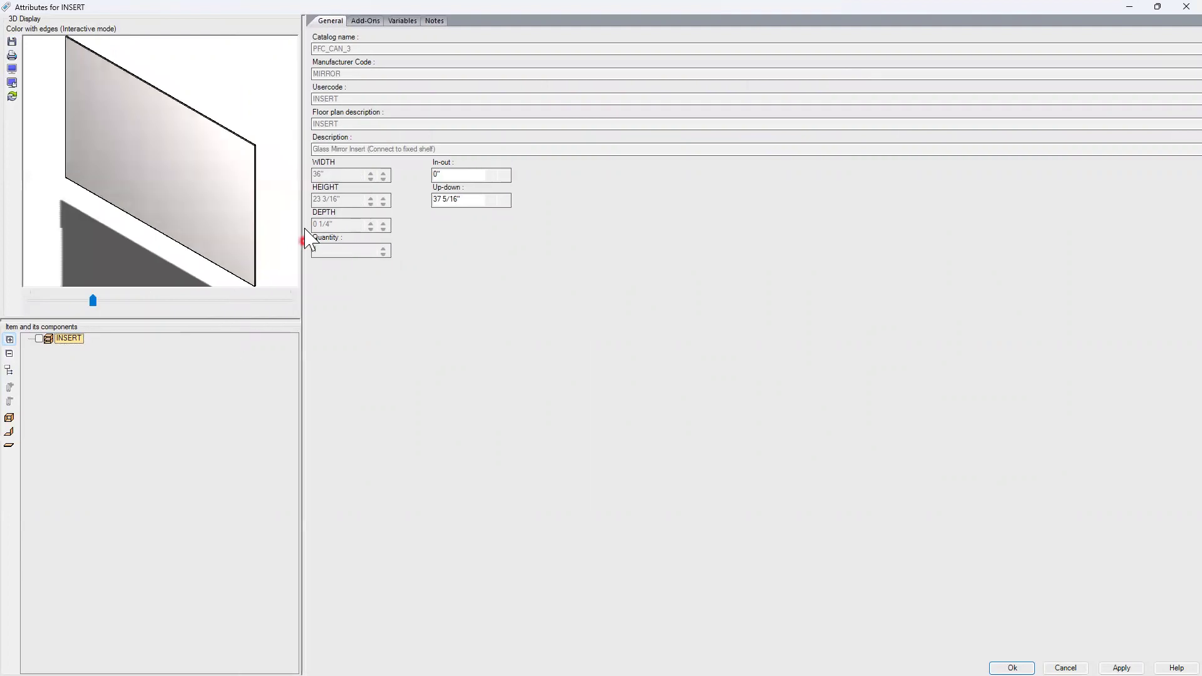
mouse_move(255, 194)
mouse_down()
mouse_move(273, 212)
mouse_move(268, 199)
mouse_up()
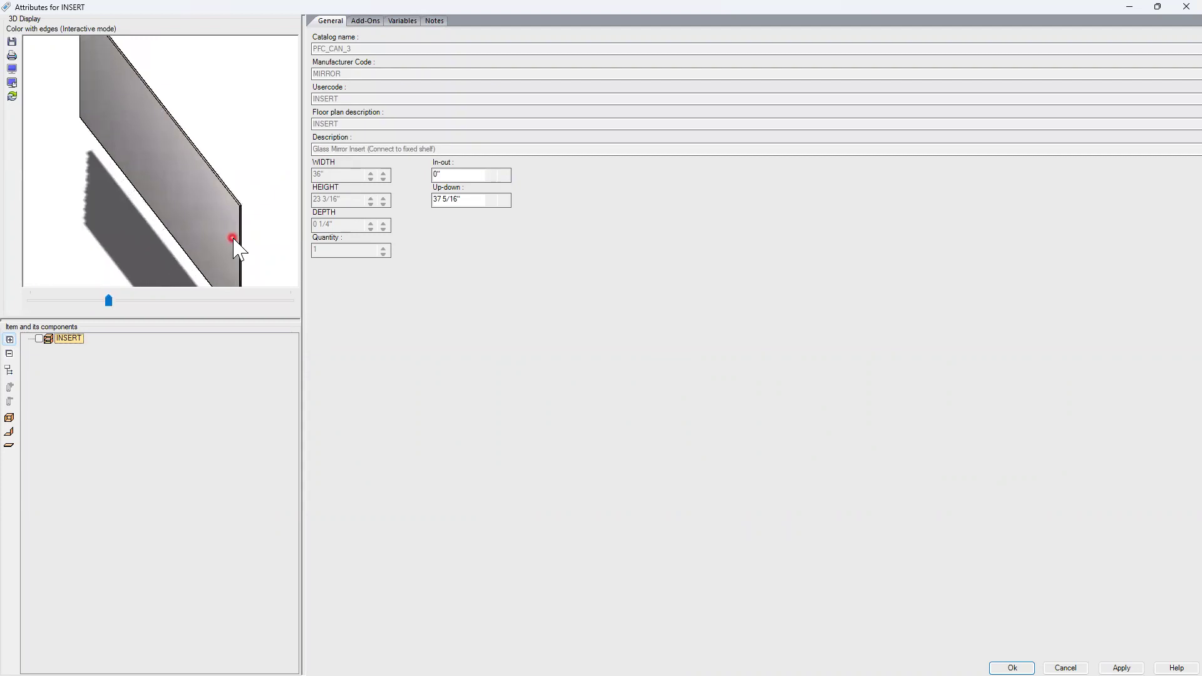
drag(326, 233, 230, 143)
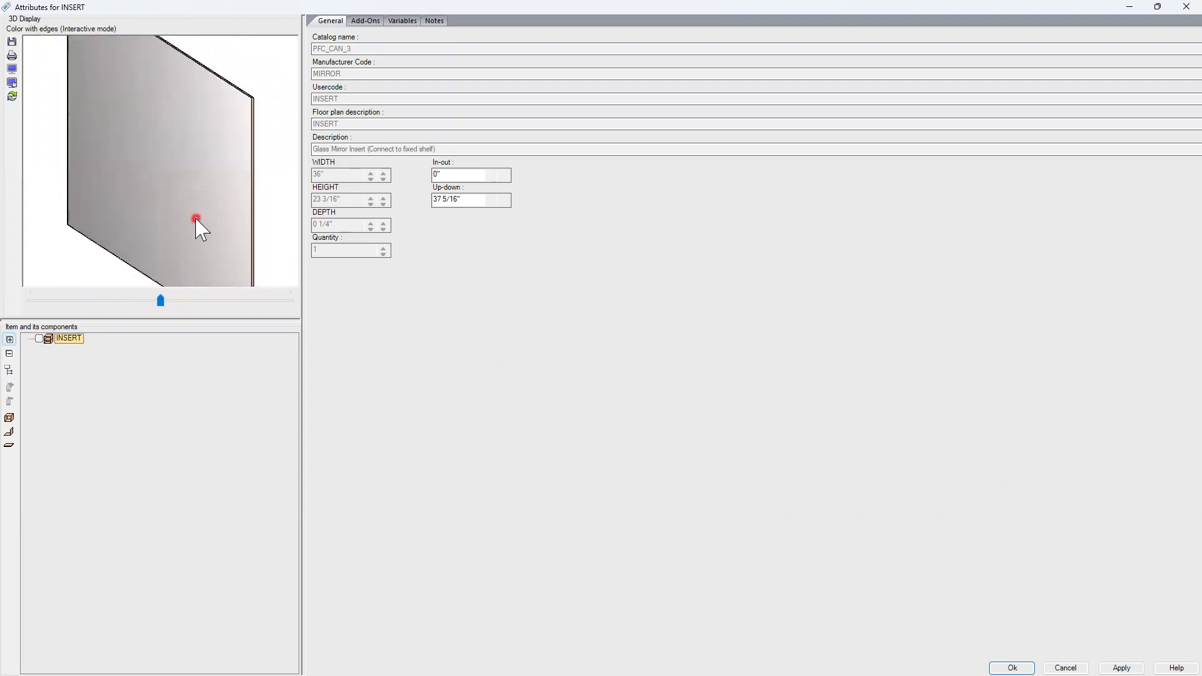
scroll(193, 191, up, 3)
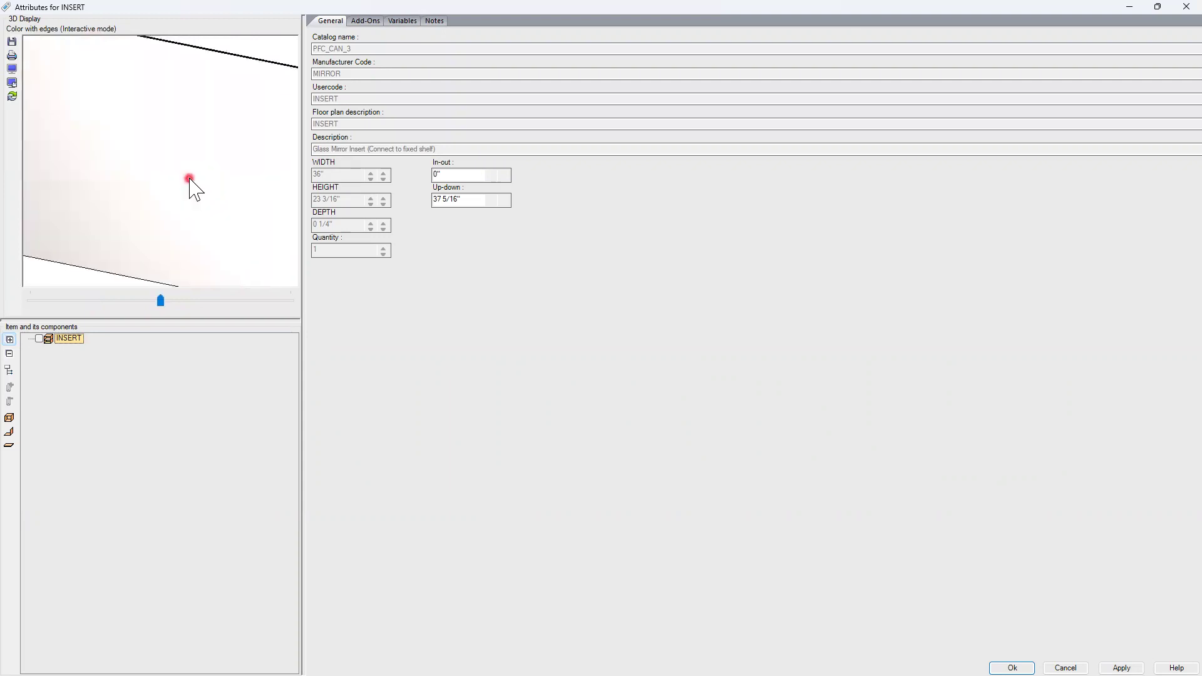
drag(188, 182, 159, 276)
click(66, 354)
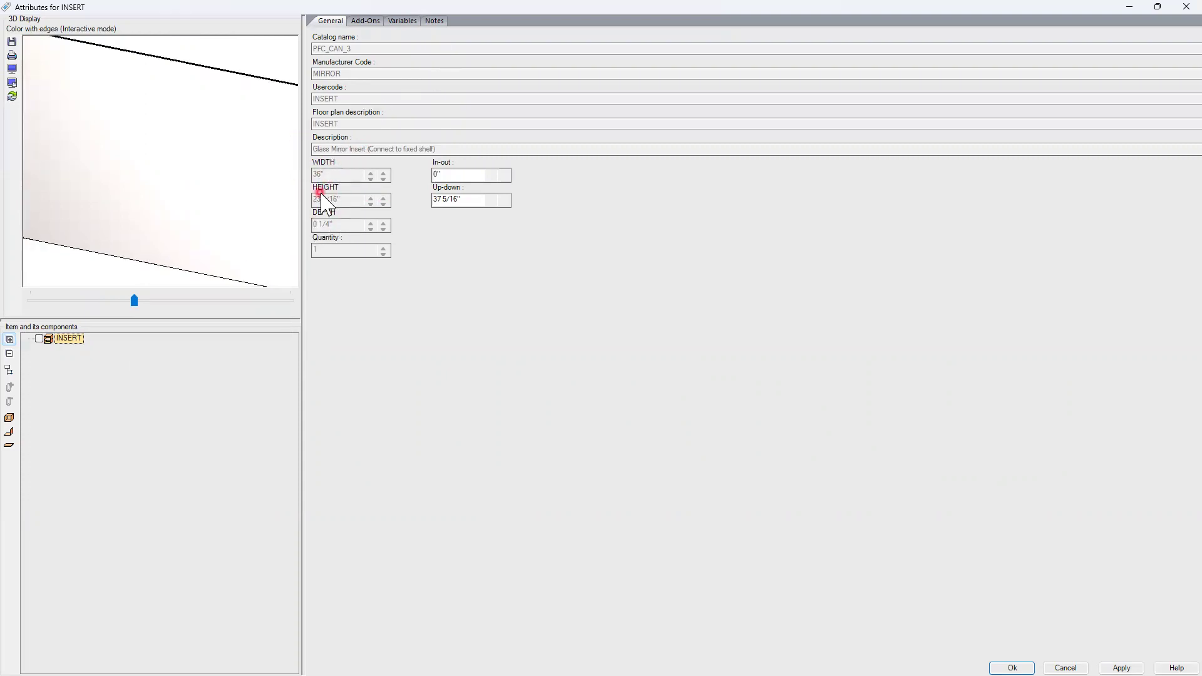
click(369, 3)
key(super+Down)
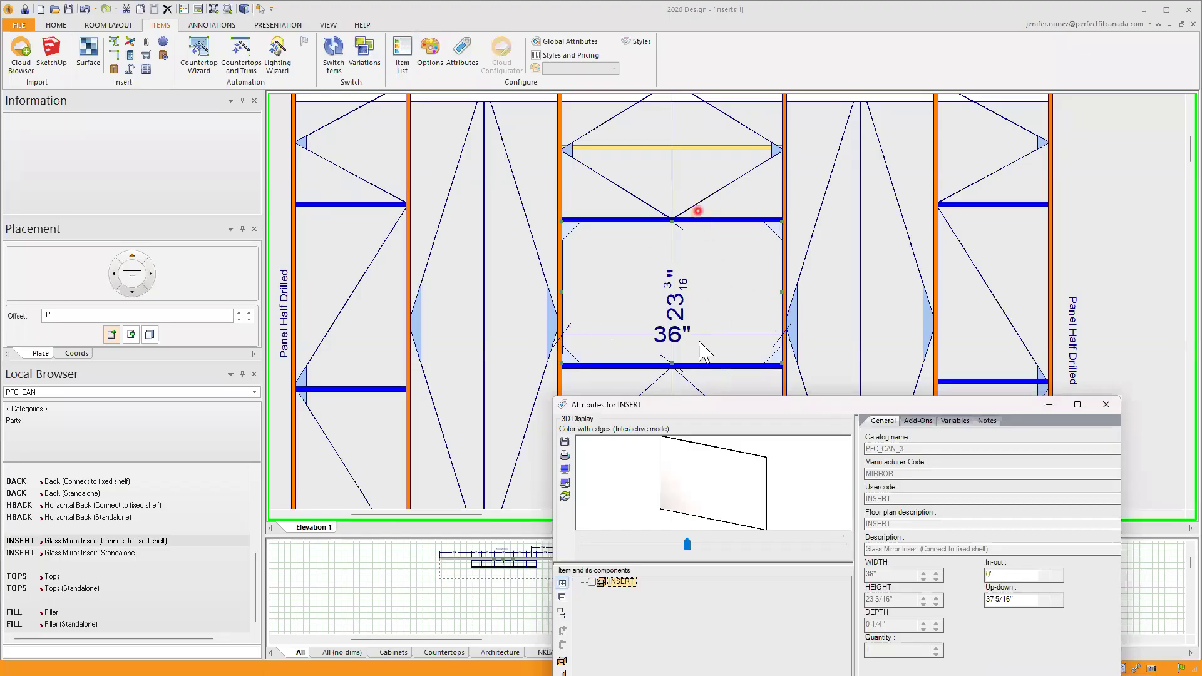
Review the insert's Variables, including its 36" width and $97.51 price, and accept with Ok
click(875, 409)
drag(344, 177, 340, 165)
click(420, 183)
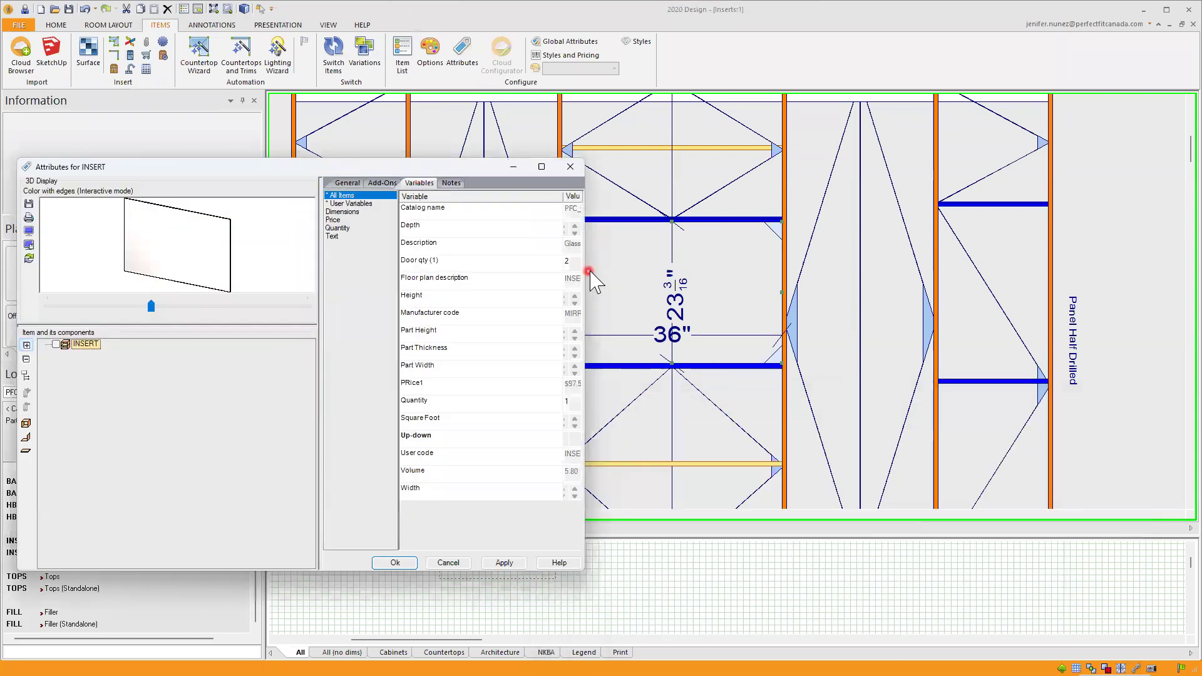
drag(583, 269, 757, 269)
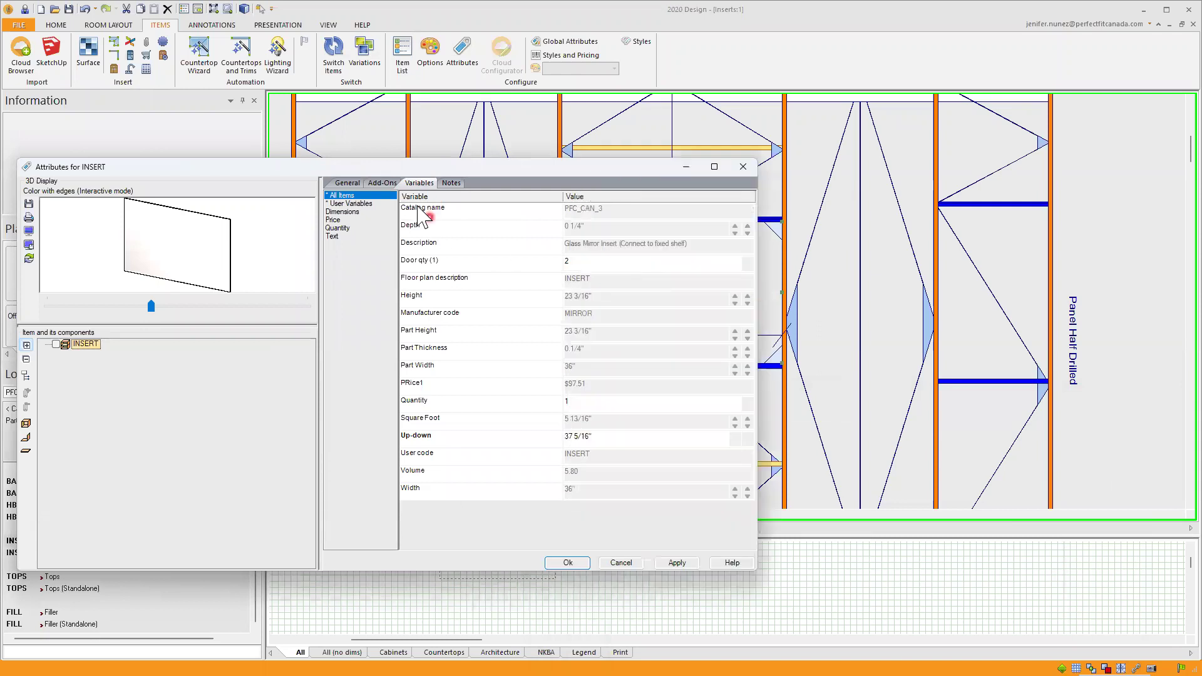
drag(437, 171, 316, 154)
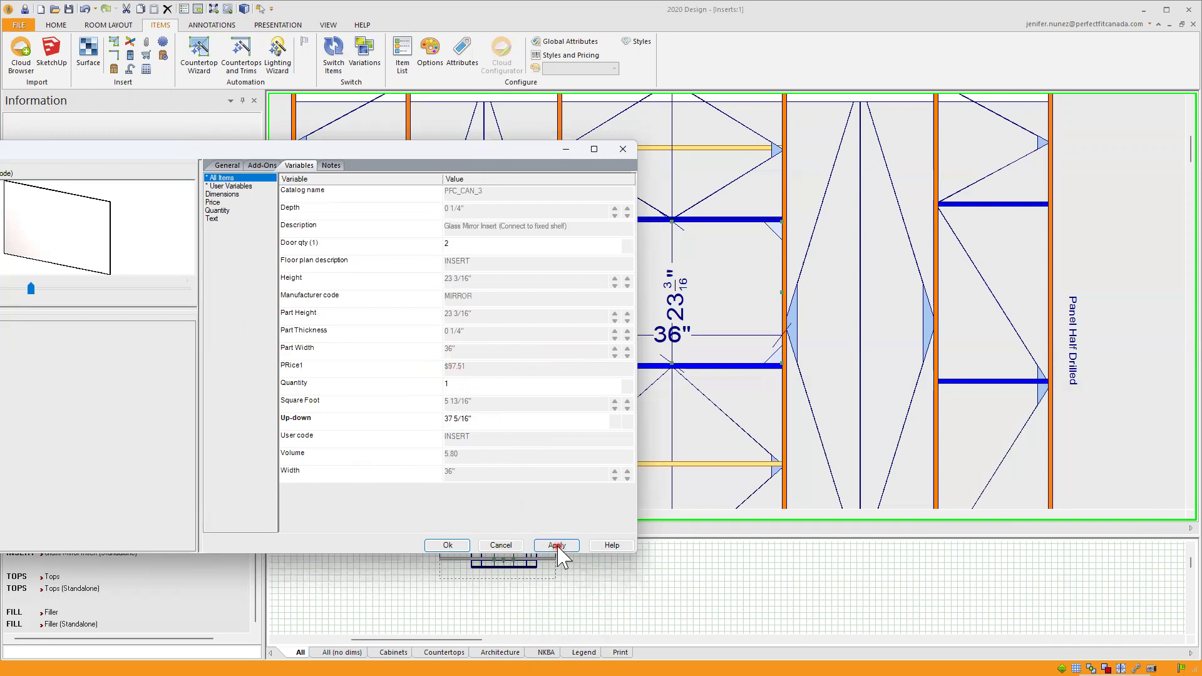
click(447, 546)
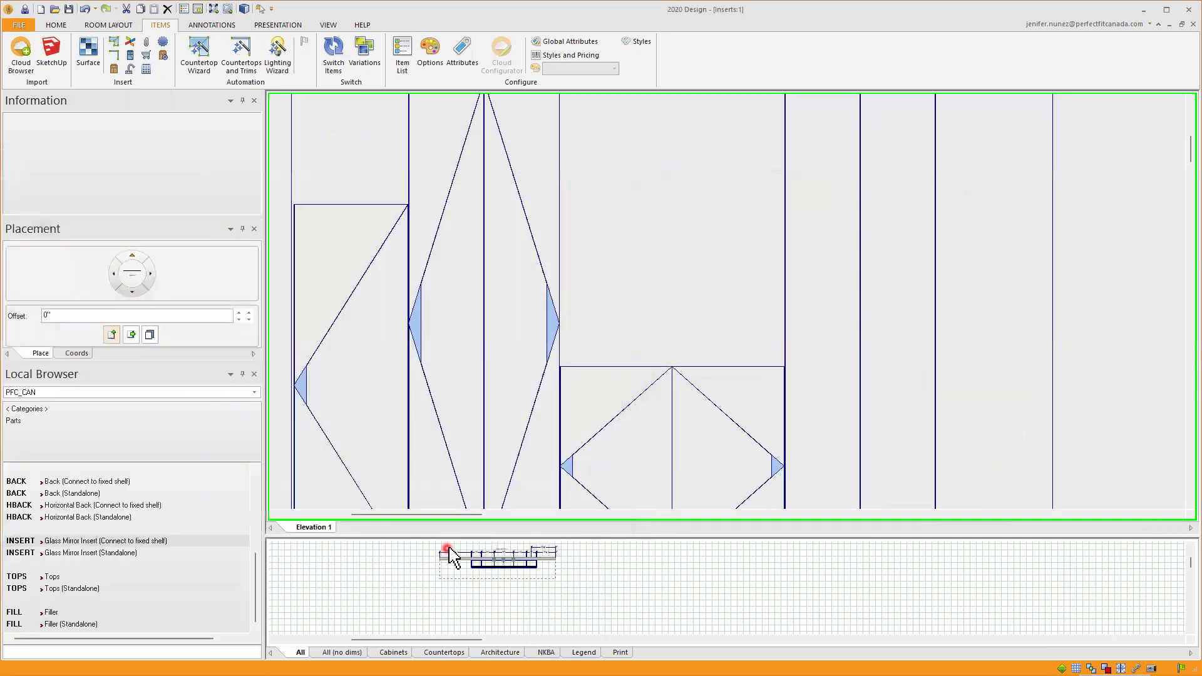
right_click(566, 228)
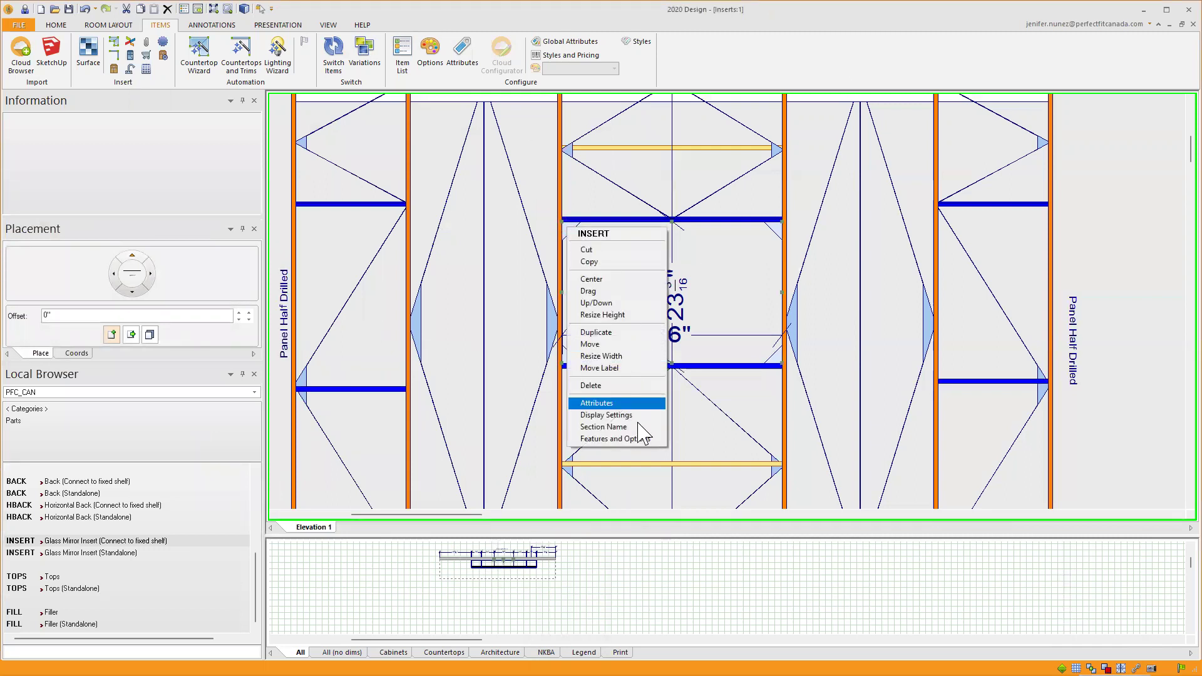
click(634, 440)
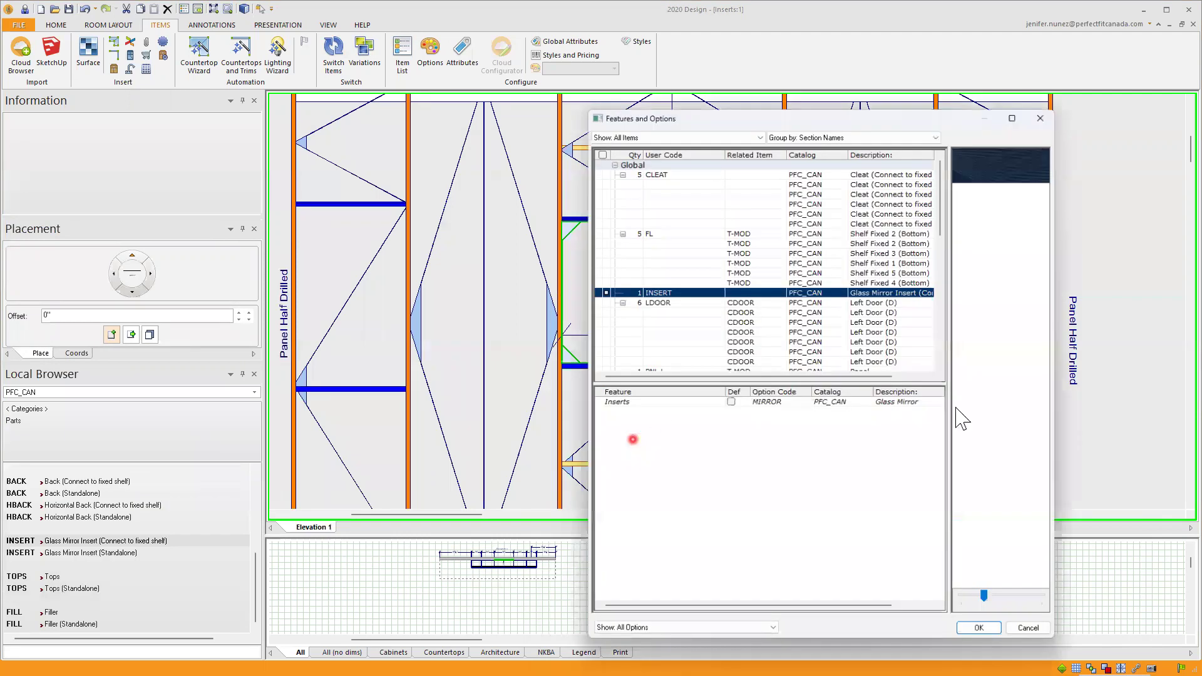
click(1016, 116)
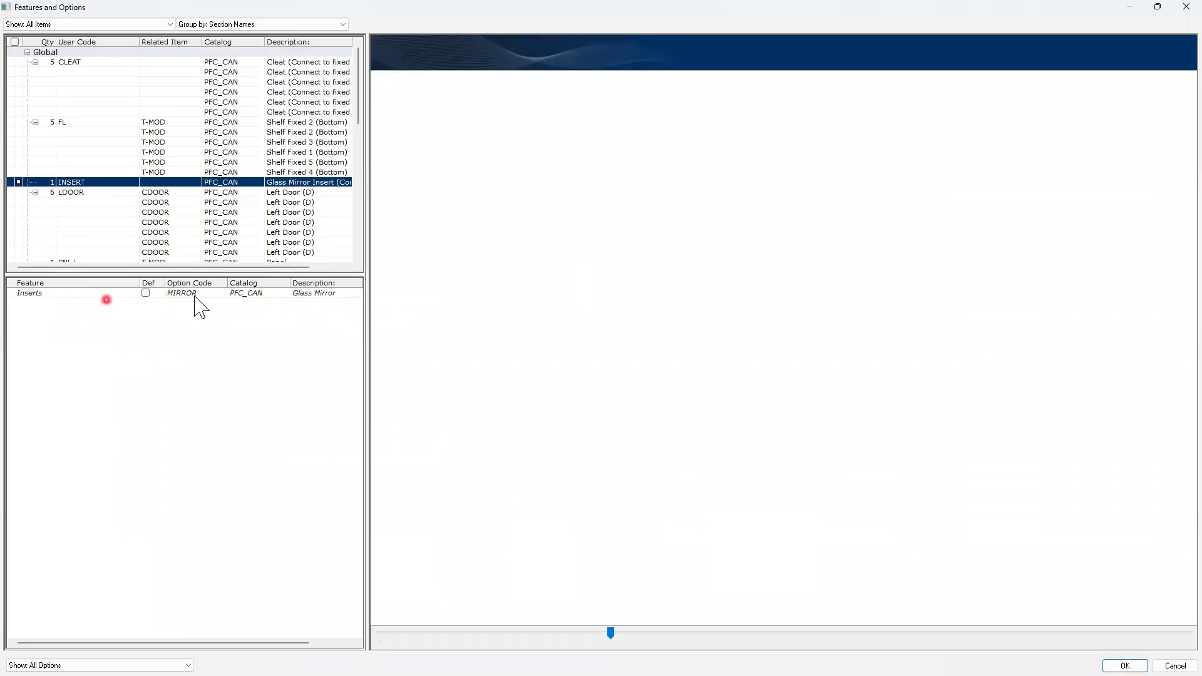
click(321, 293)
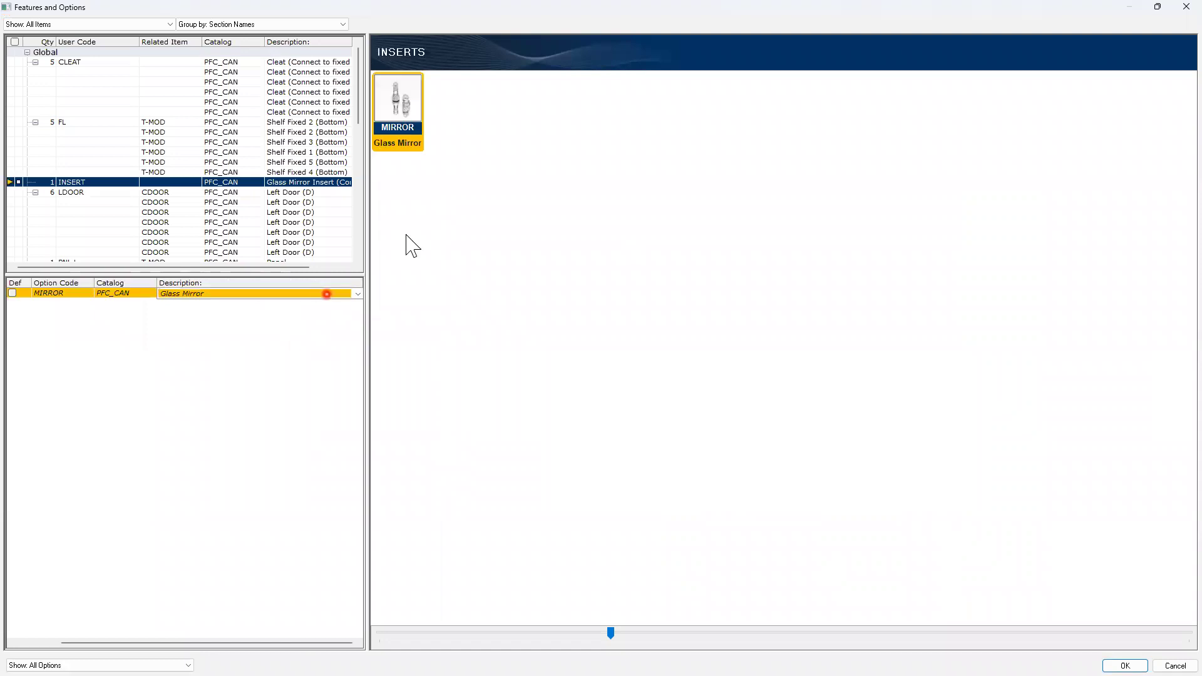
click(390, 102)
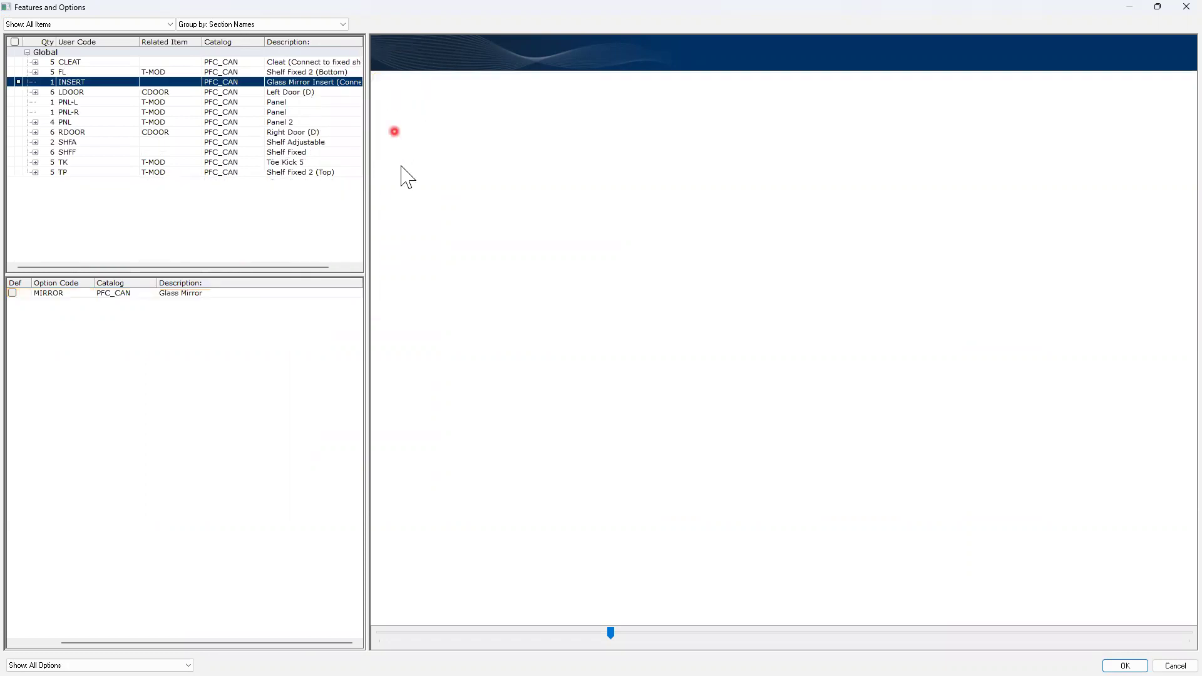
click(338, 294)
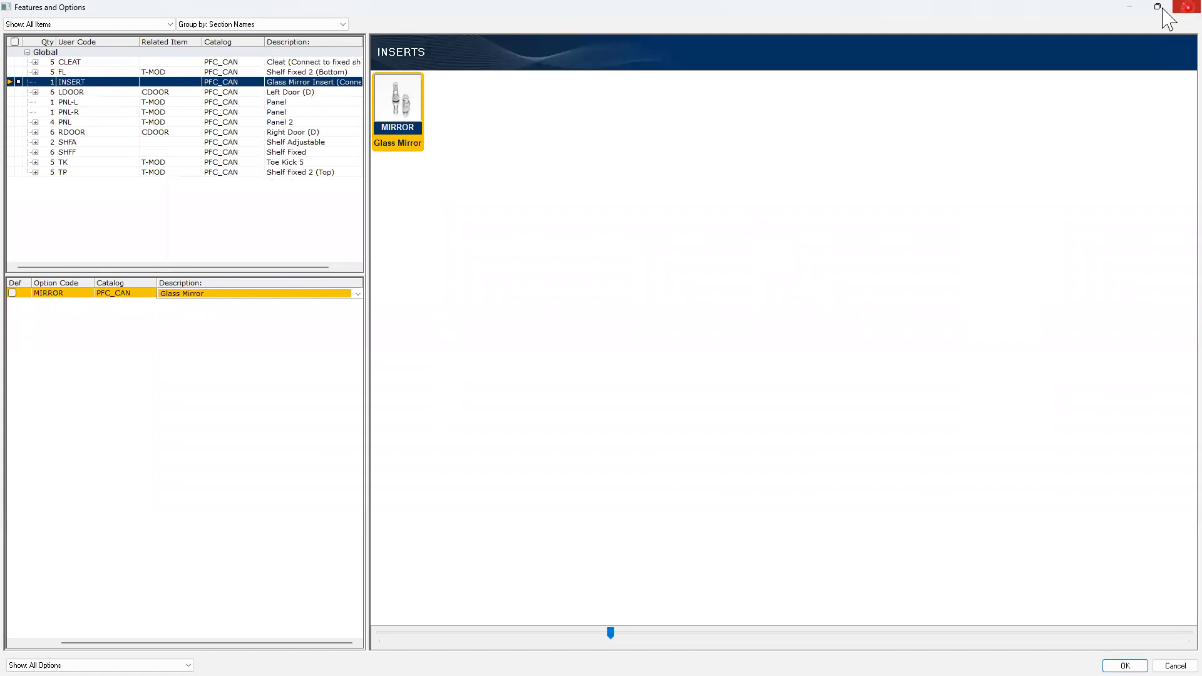
click(1187, 7)
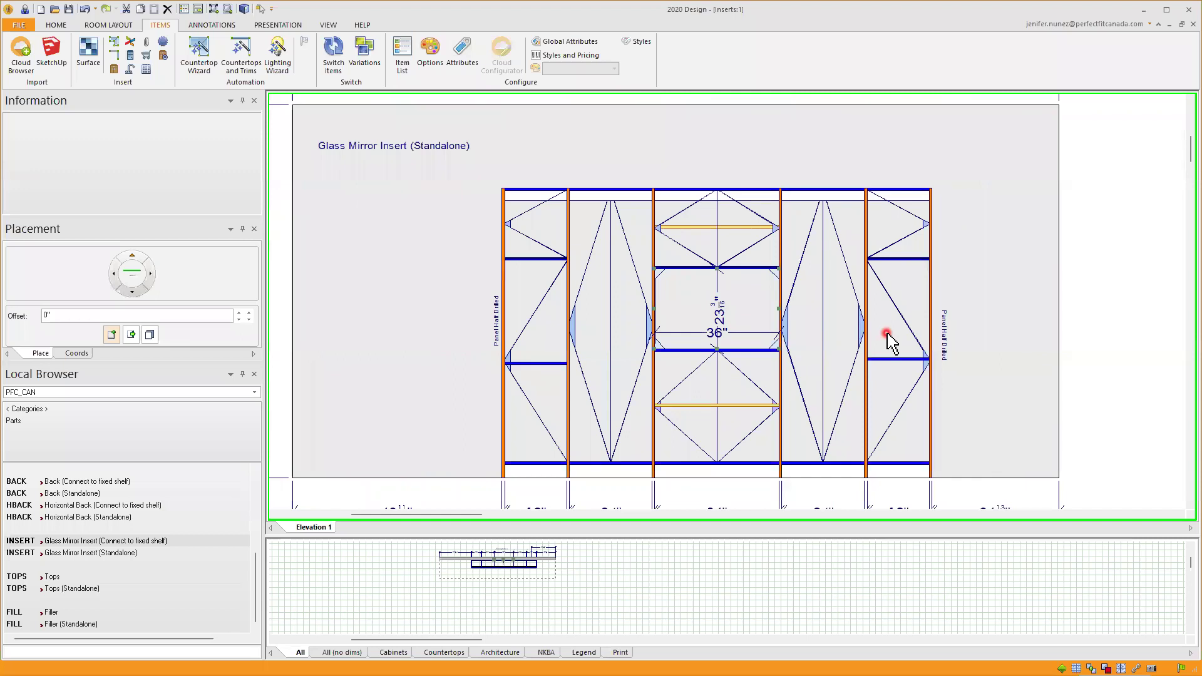
Zoom out to the whole wall and select Glass Mirror Insert (Standalone) in the Local Browser
scroll(889, 338, down, 1)
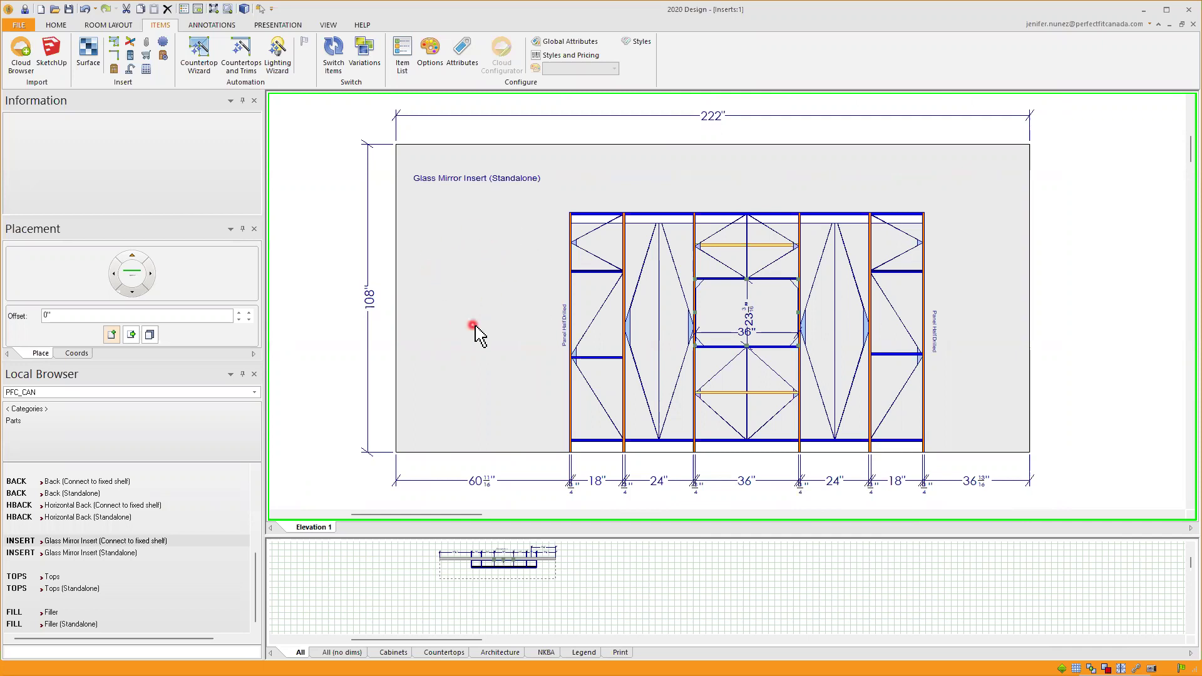
scroll(482, 294, up, 1)
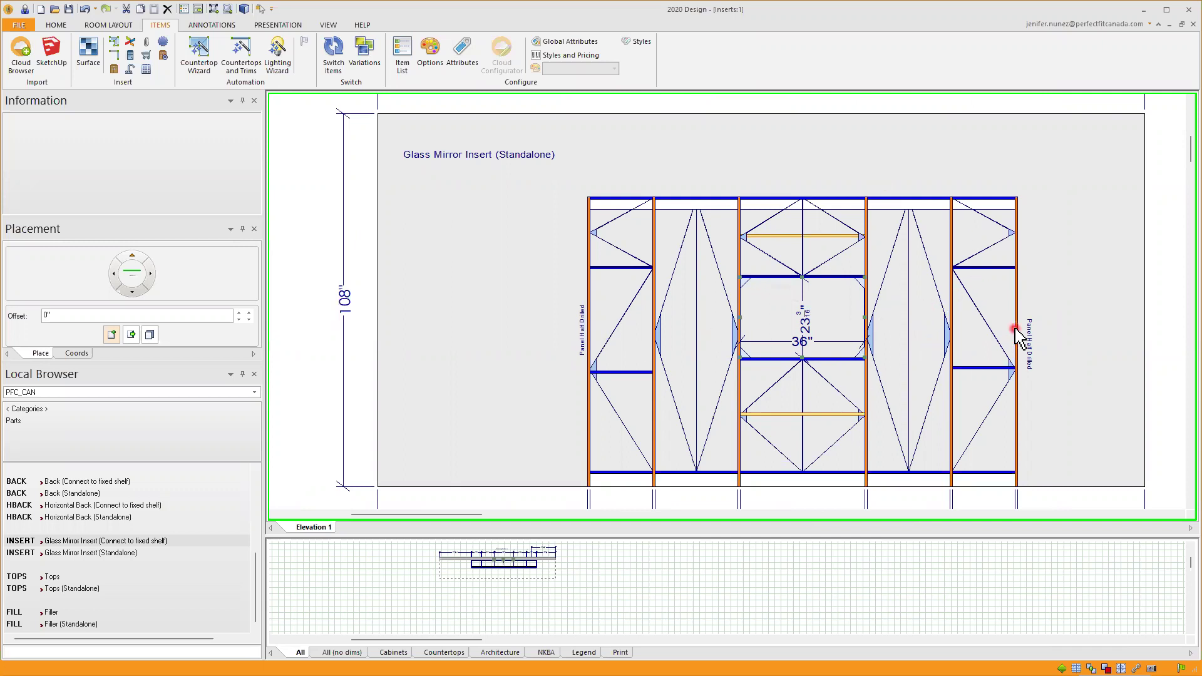
click(76, 553)
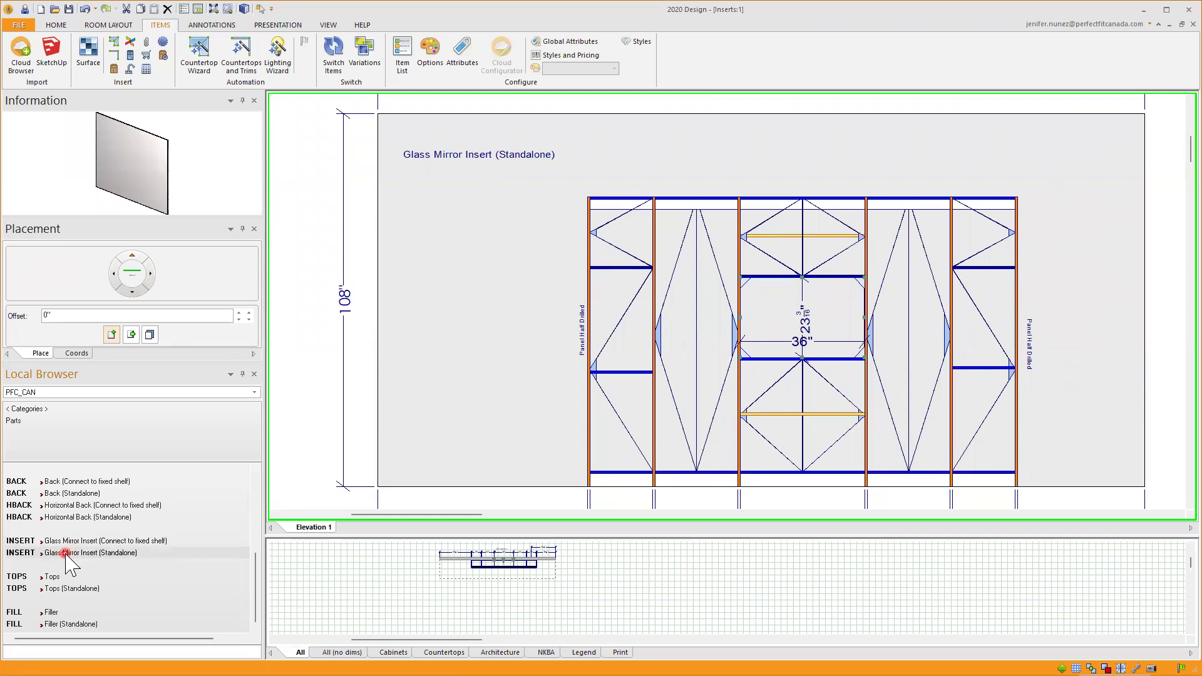
Place the standalone mirror insert left of the closet with a 20" width
drag(60, 553, 389, 320)
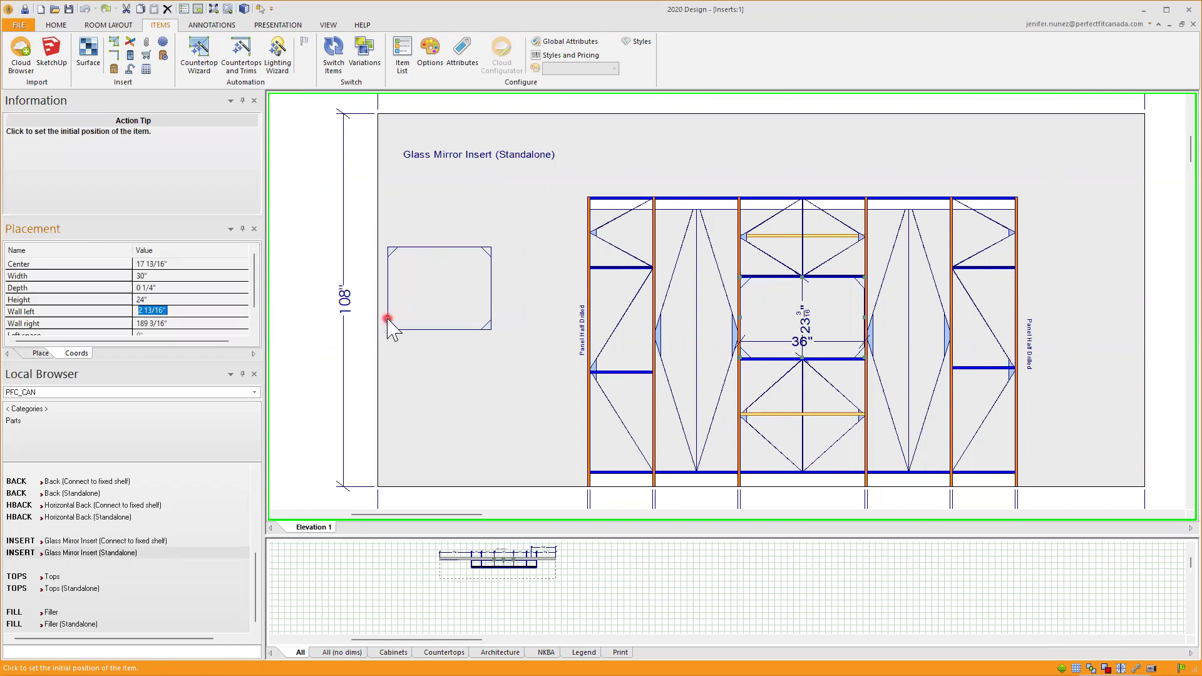
click(388, 320)
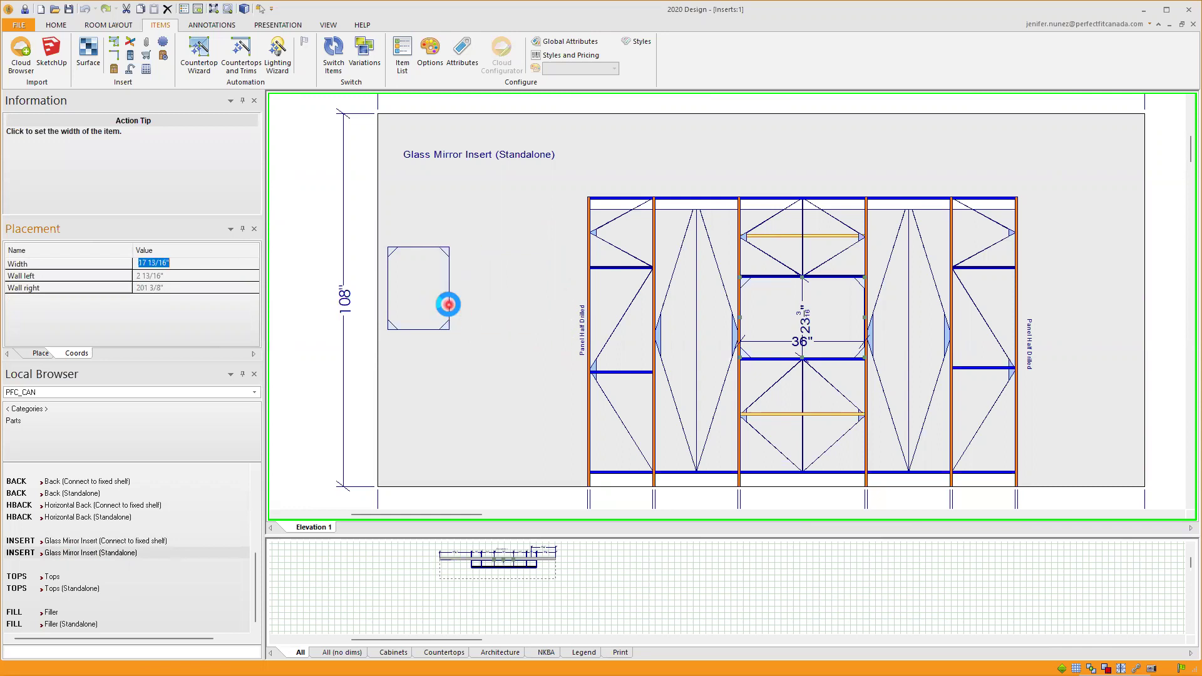
click(458, 307)
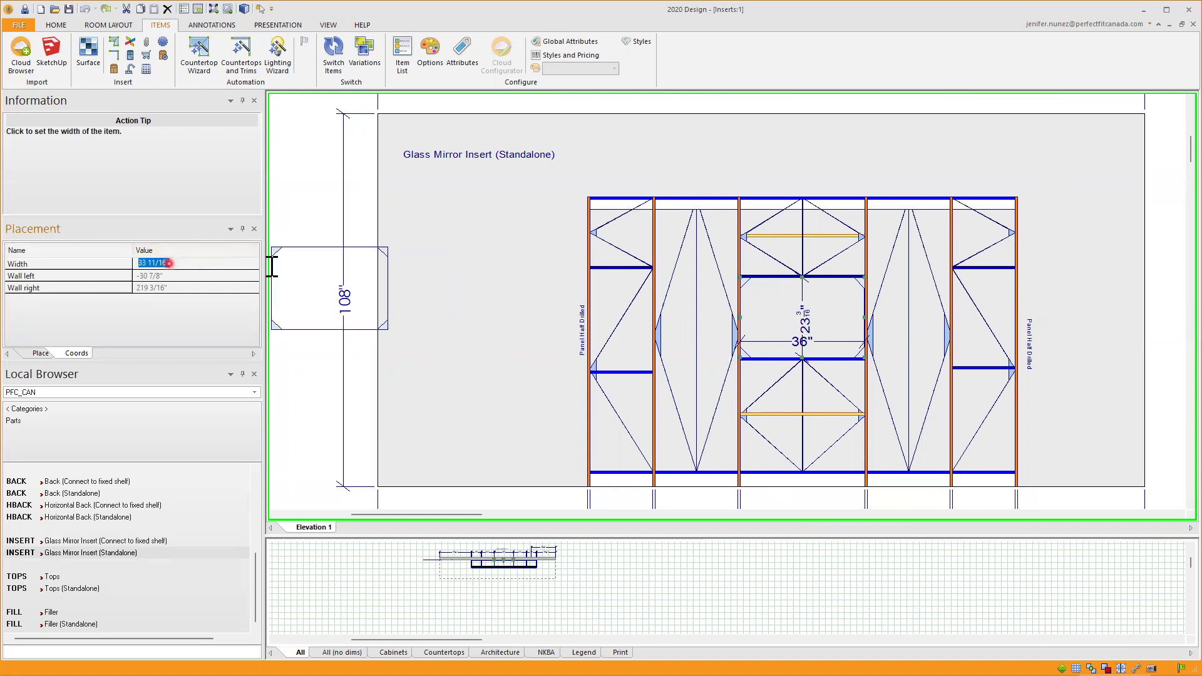
click(488, 295)
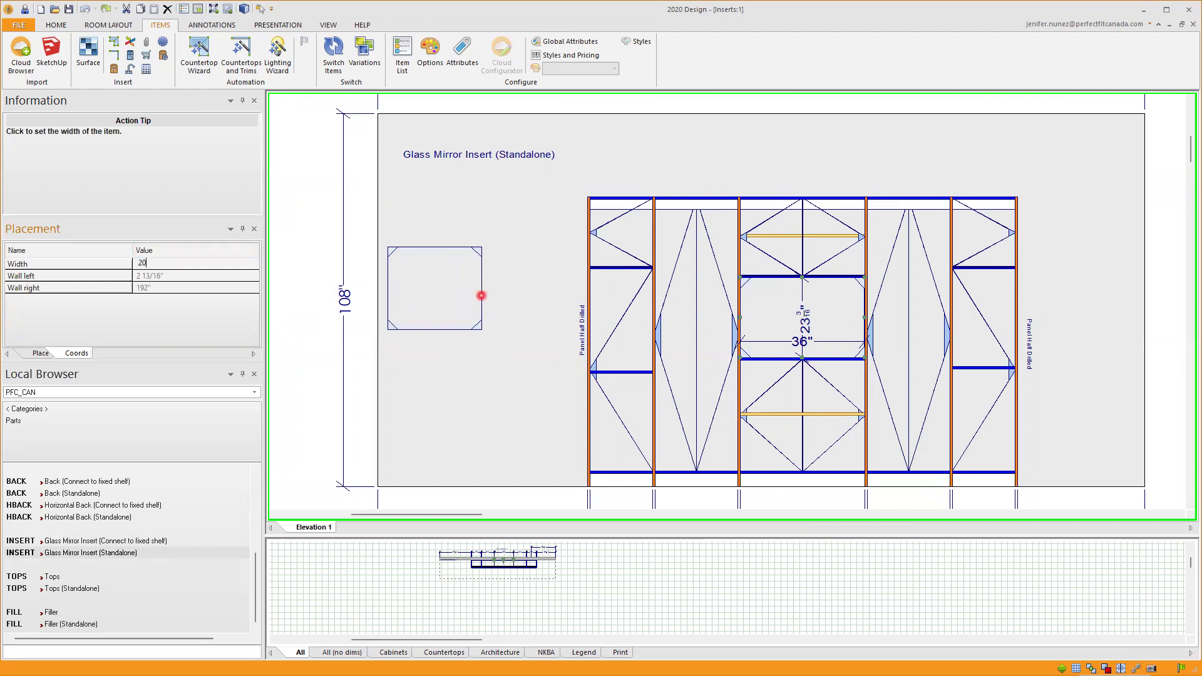
click(480, 296)
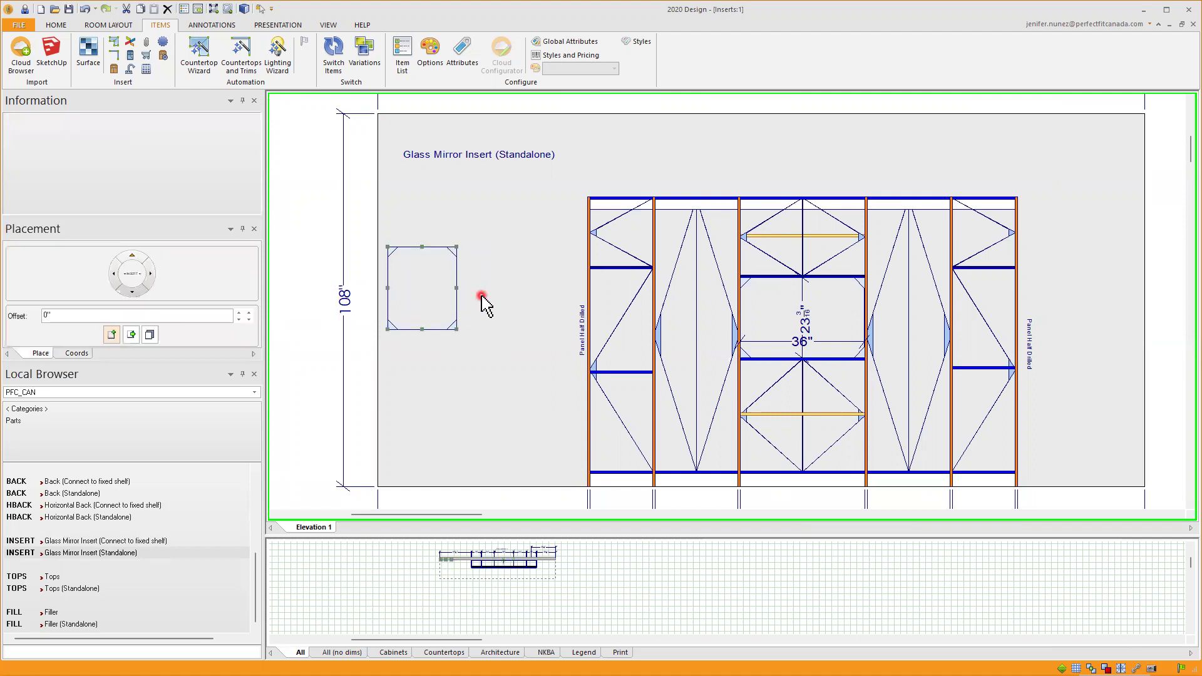
Set the standalone insert's height to 30" with Resize Height
right_click(390, 327)
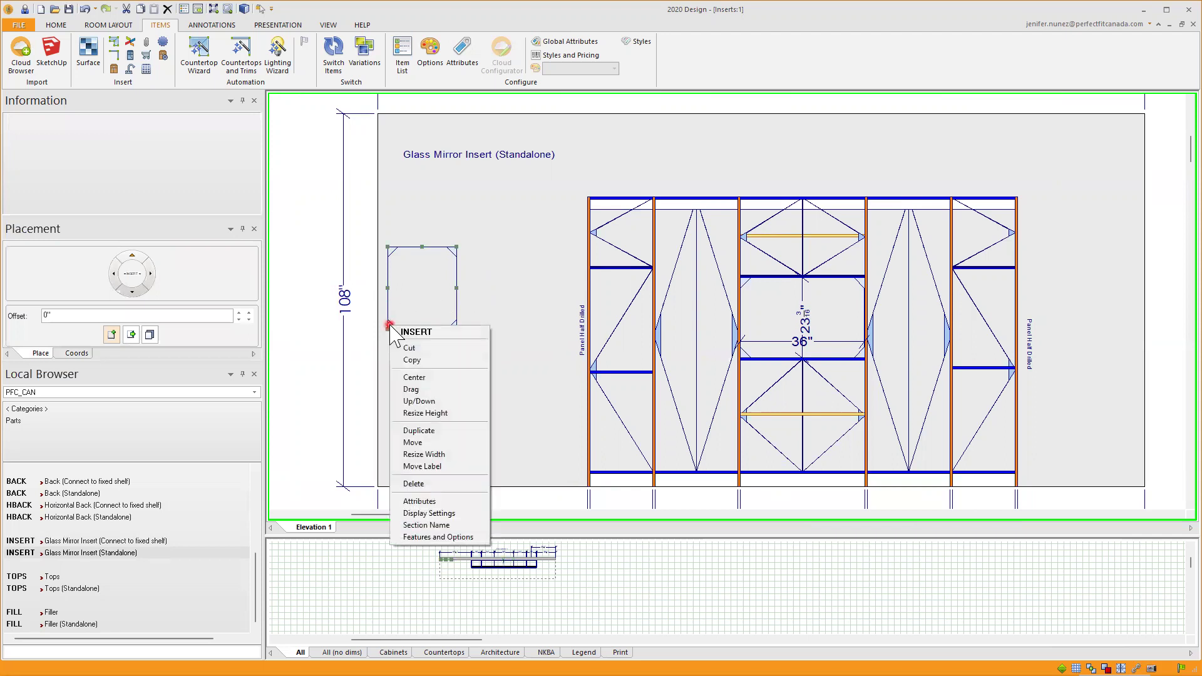
click(445, 413)
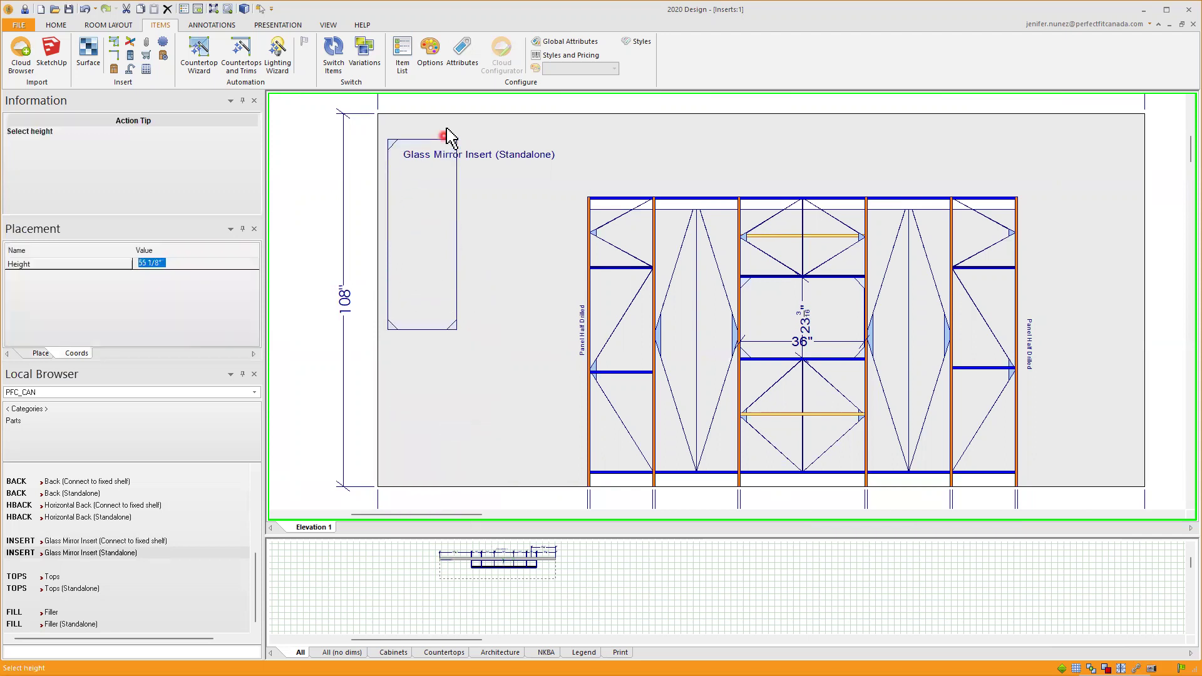
scroll(431, 81, down, 4)
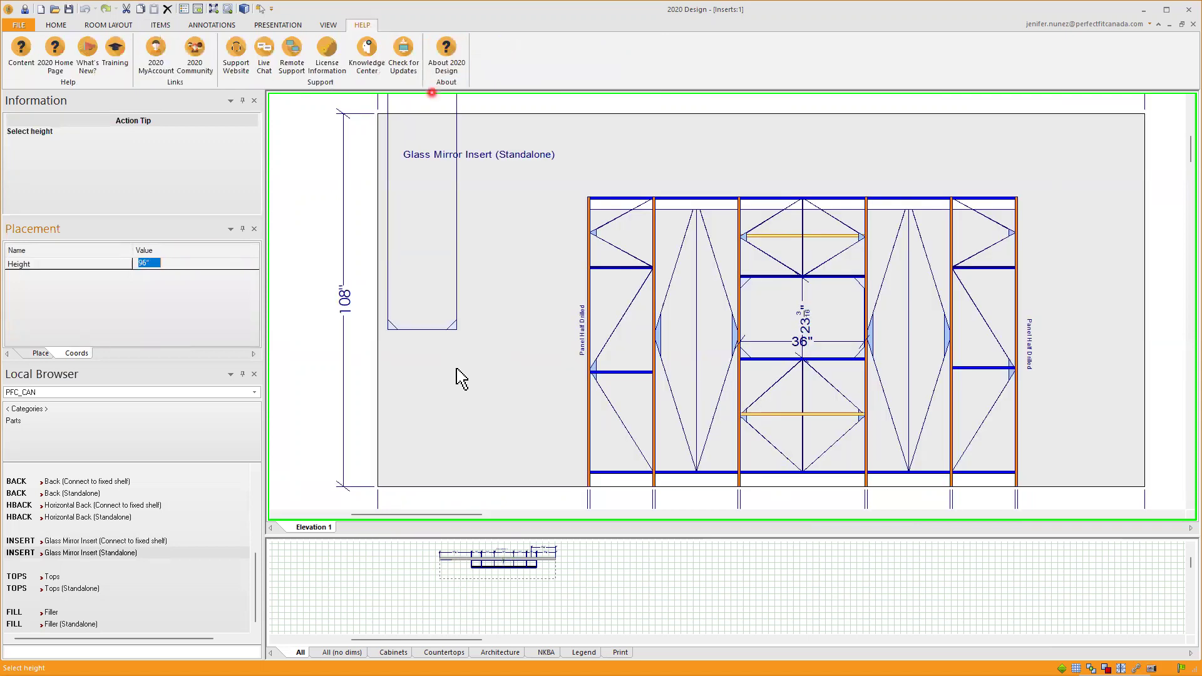
scroll(462, 421, down, 2)
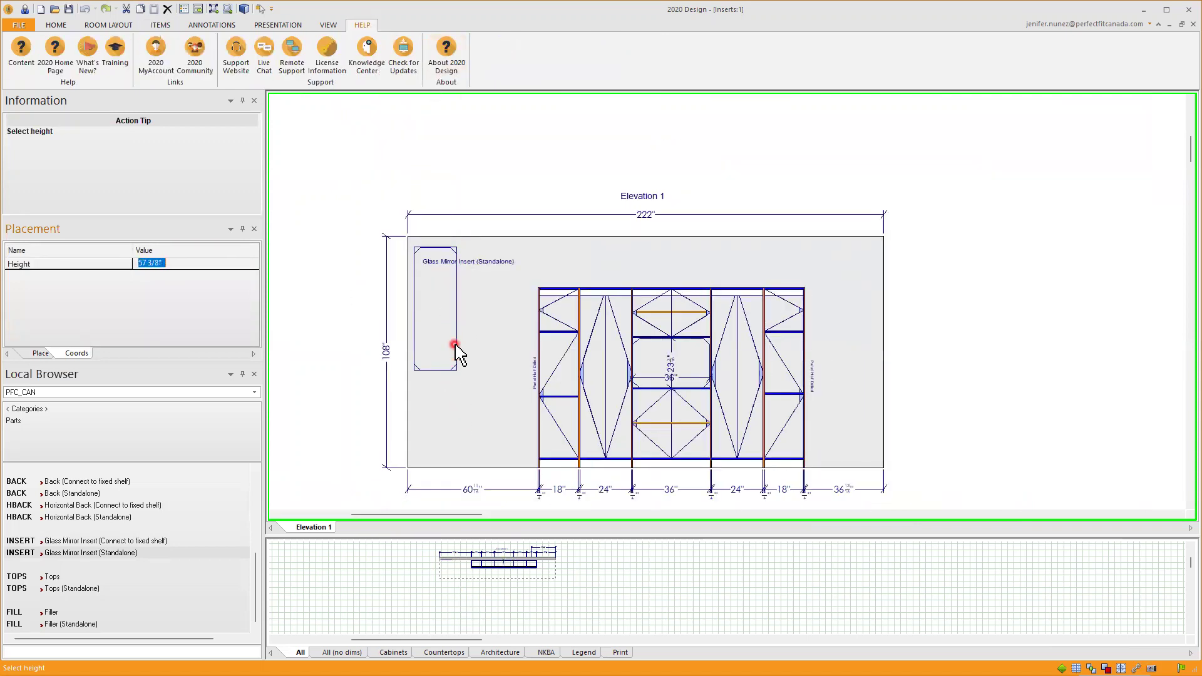
scroll(458, 354, up, 2)
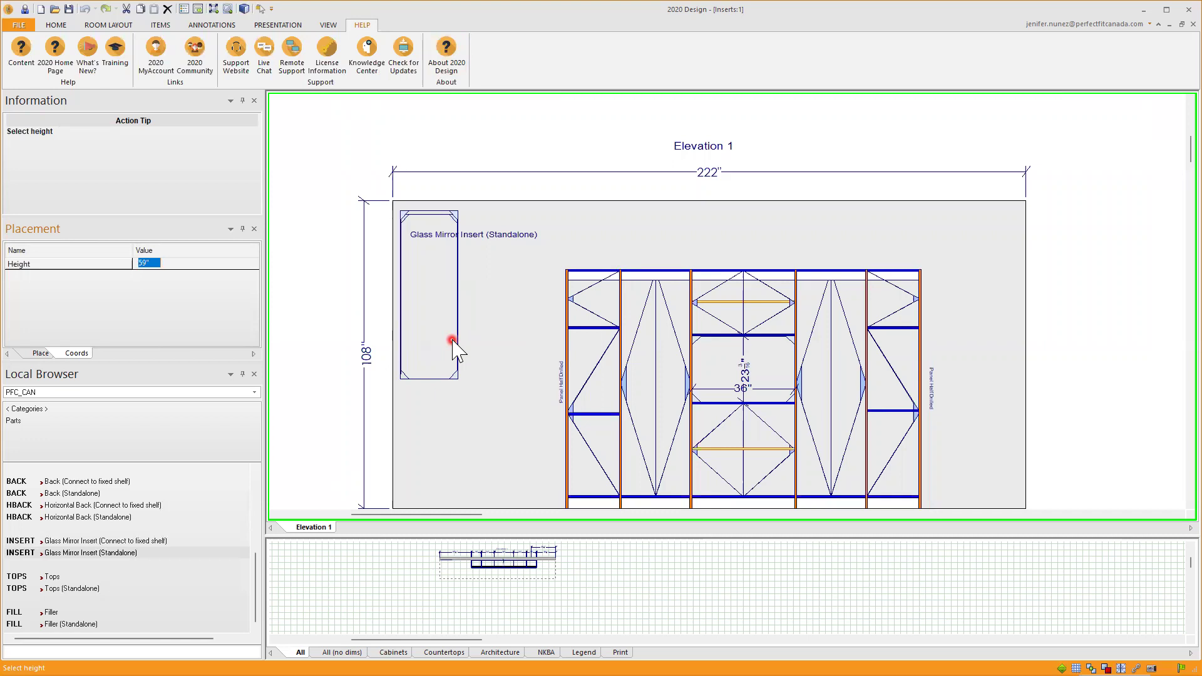
click(452, 340)
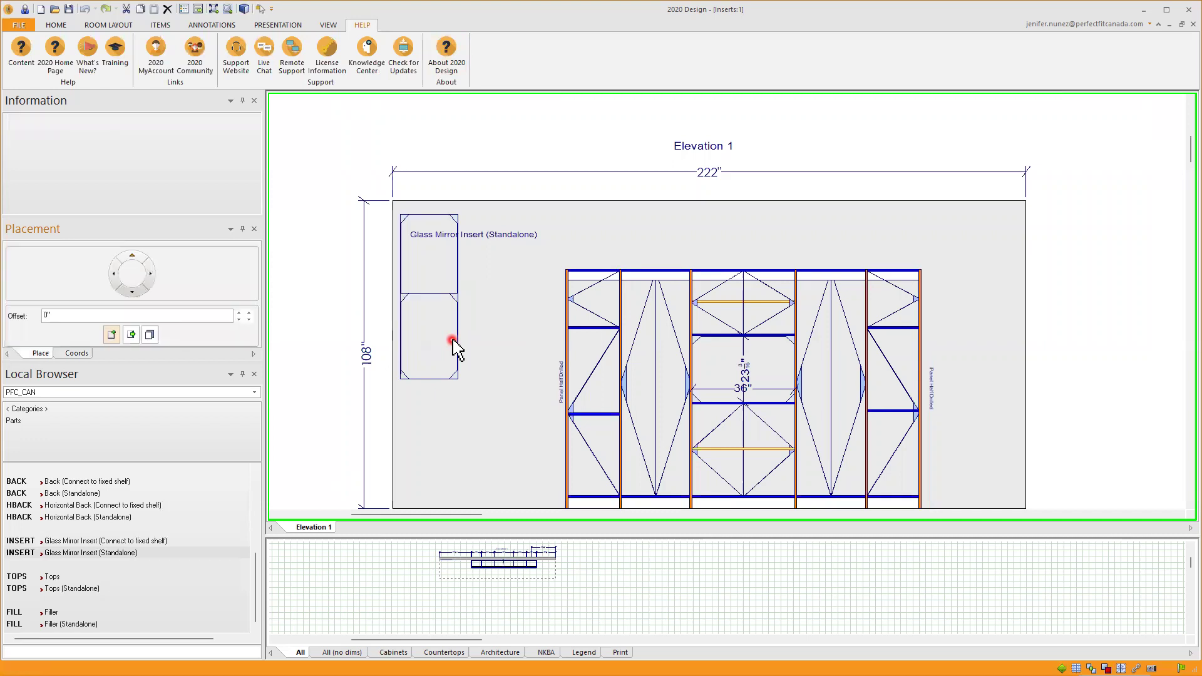
scroll(437, 333, up, 3)
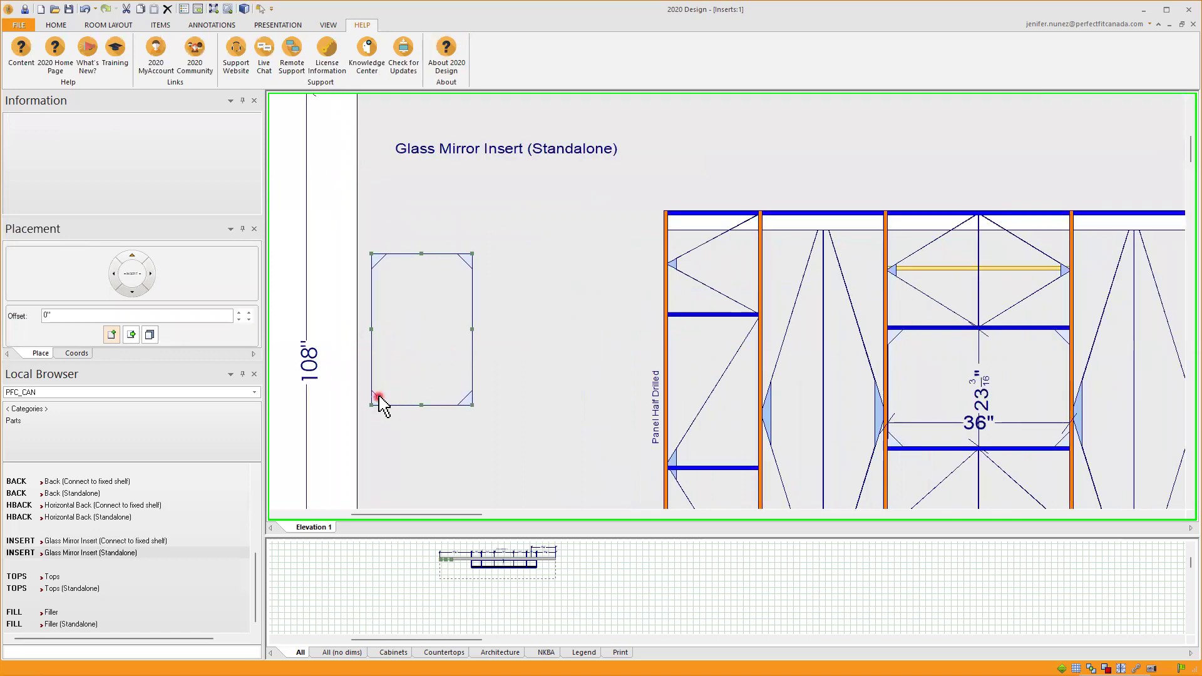
scroll(379, 401, down, 4)
Move the standalone insert to the bottom of the wall and stretch it taller
right_click(389, 353)
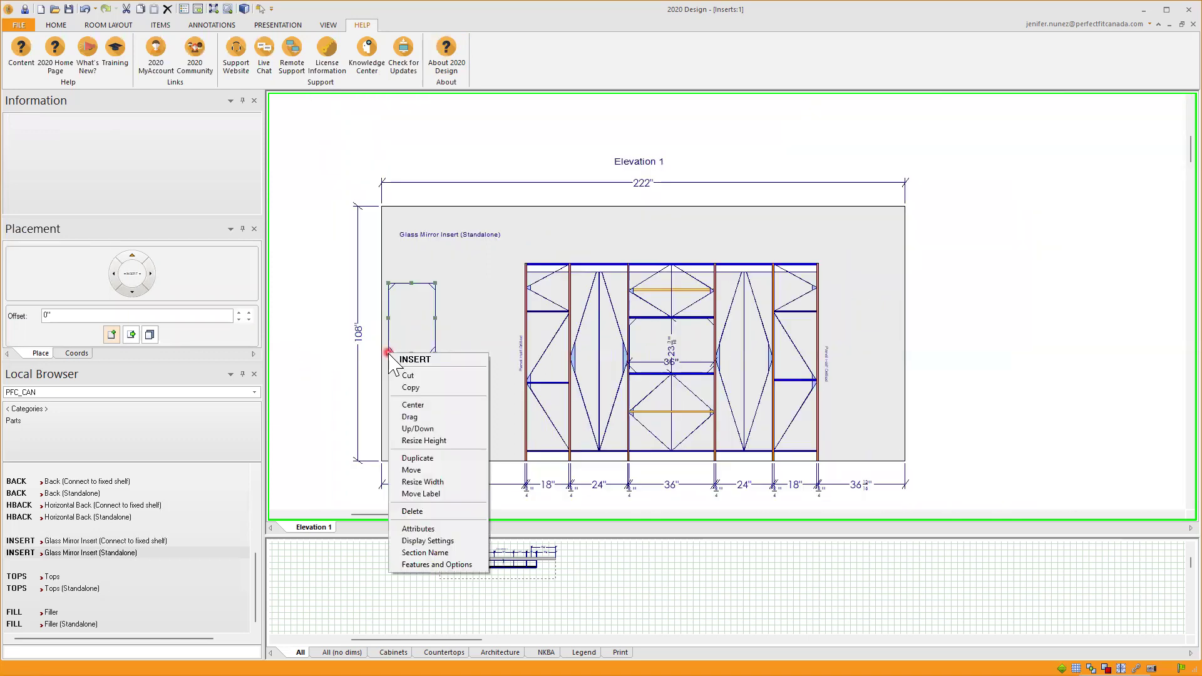
click(440, 429)
click(423, 437)
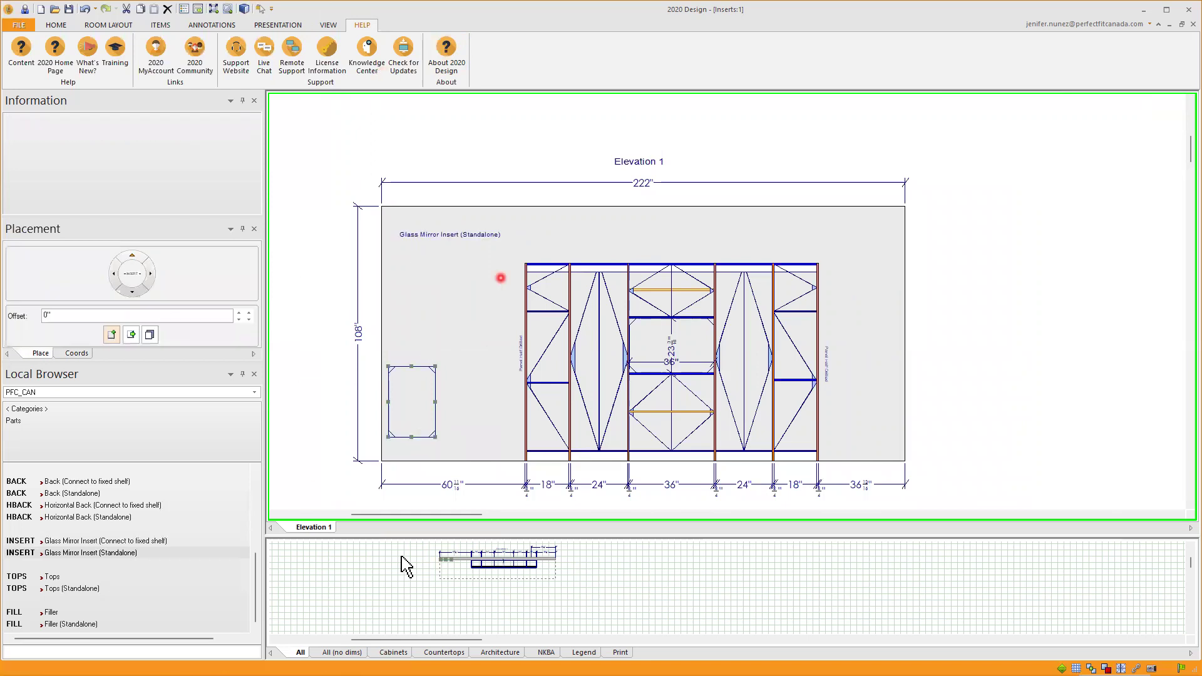
right_click(391, 439)
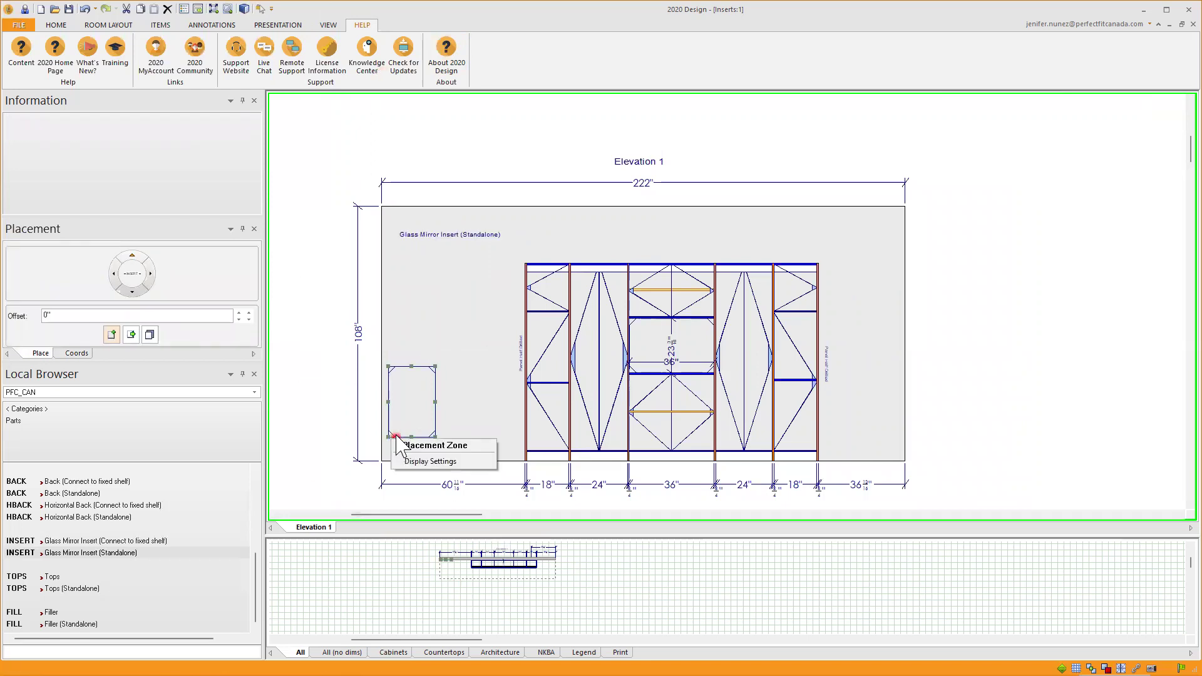
right_click(393, 439)
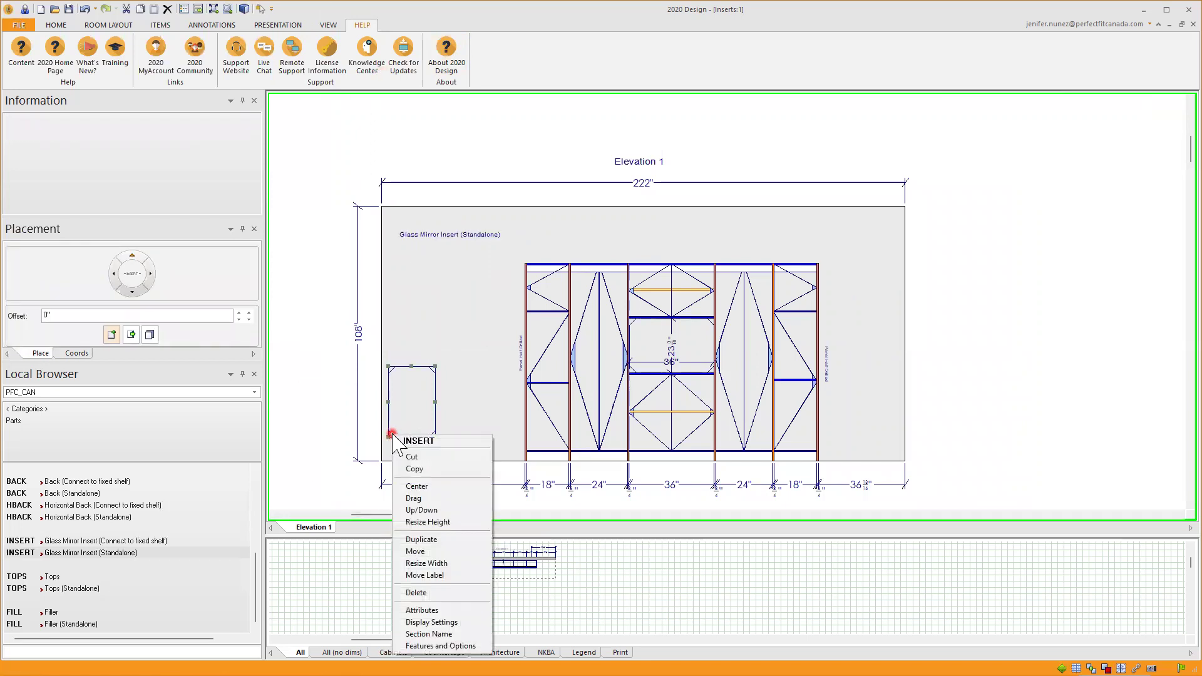
click(459, 524)
click(414, 150)
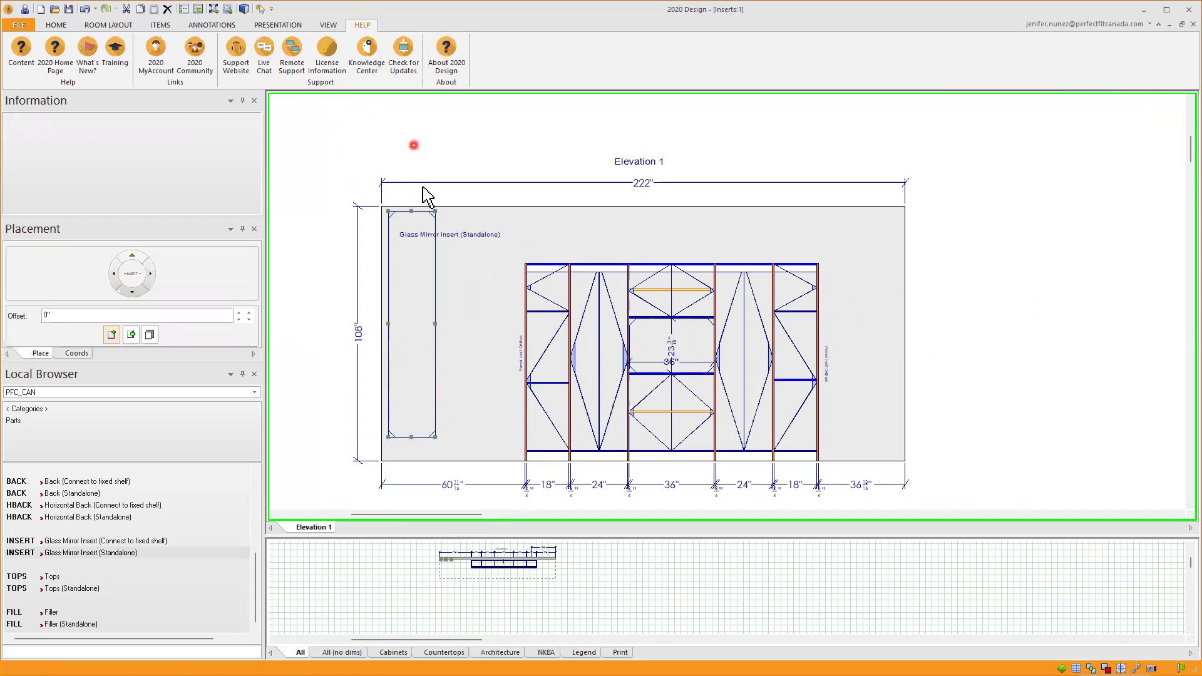
Widen the standalone mirror insert on the wall left of the closet
right_click(391, 342)
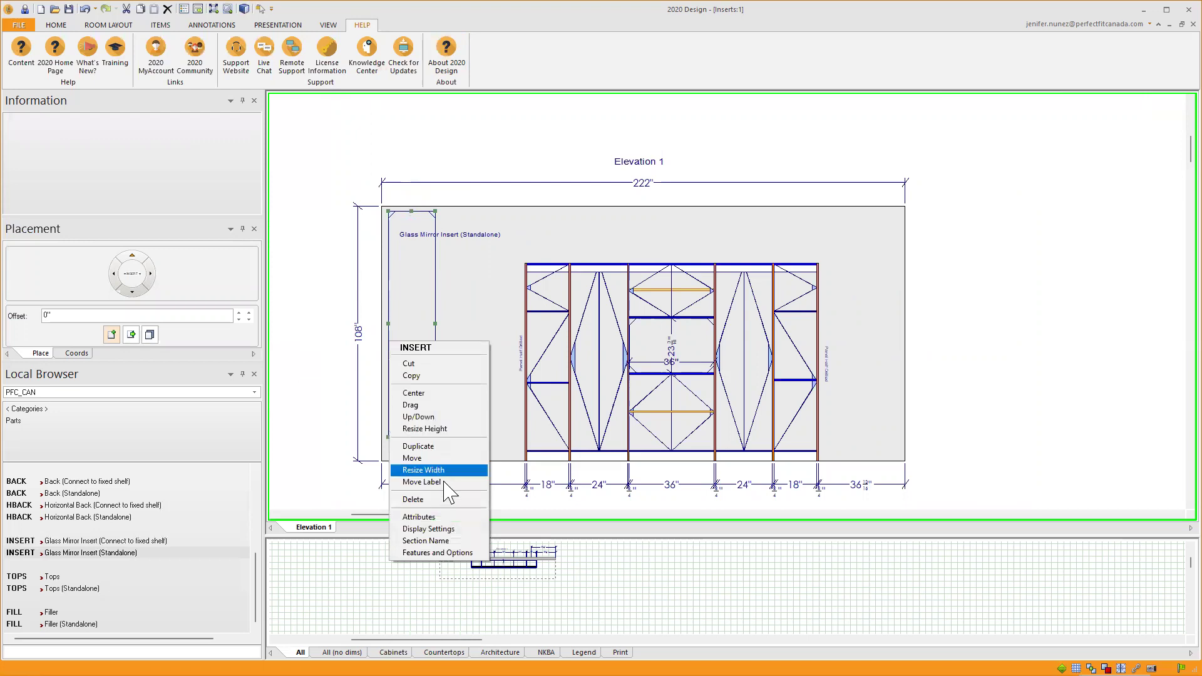
click(432, 469)
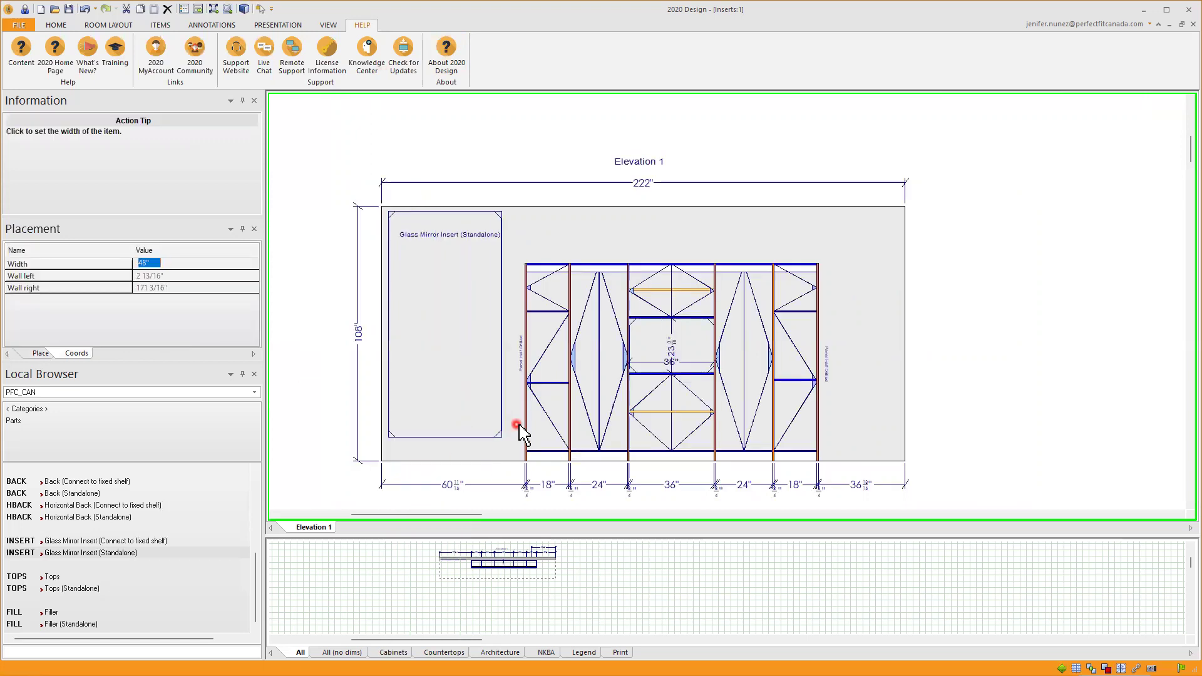
click(520, 432)
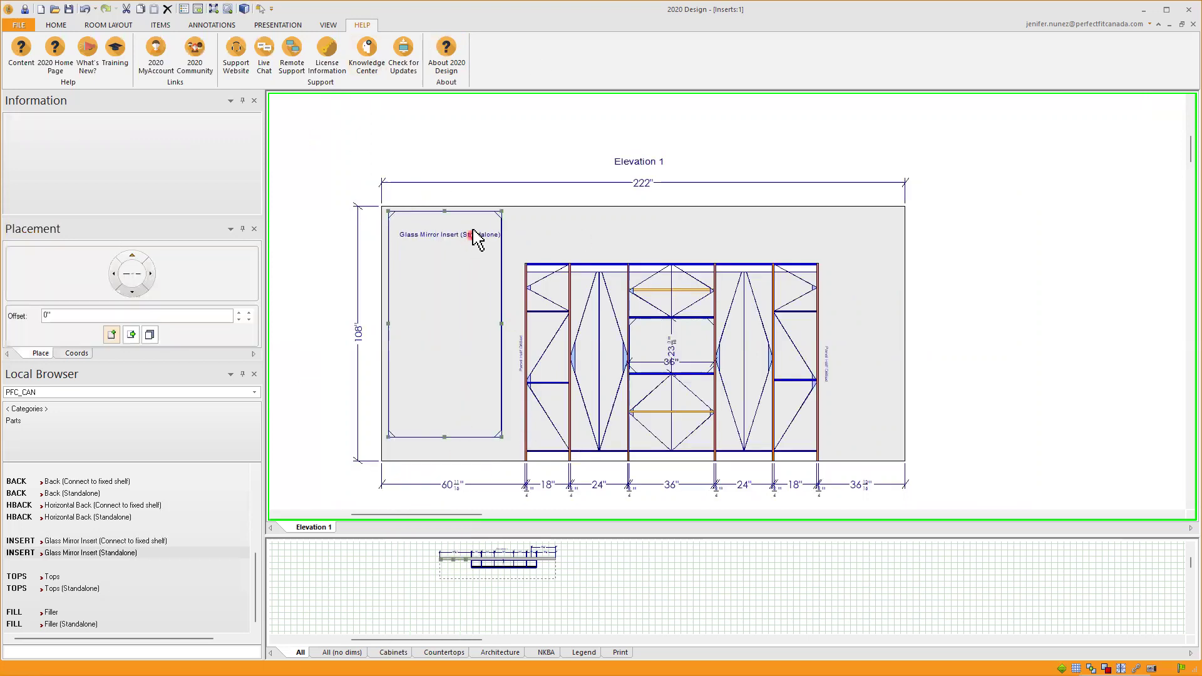
scroll(474, 237, up, 1)
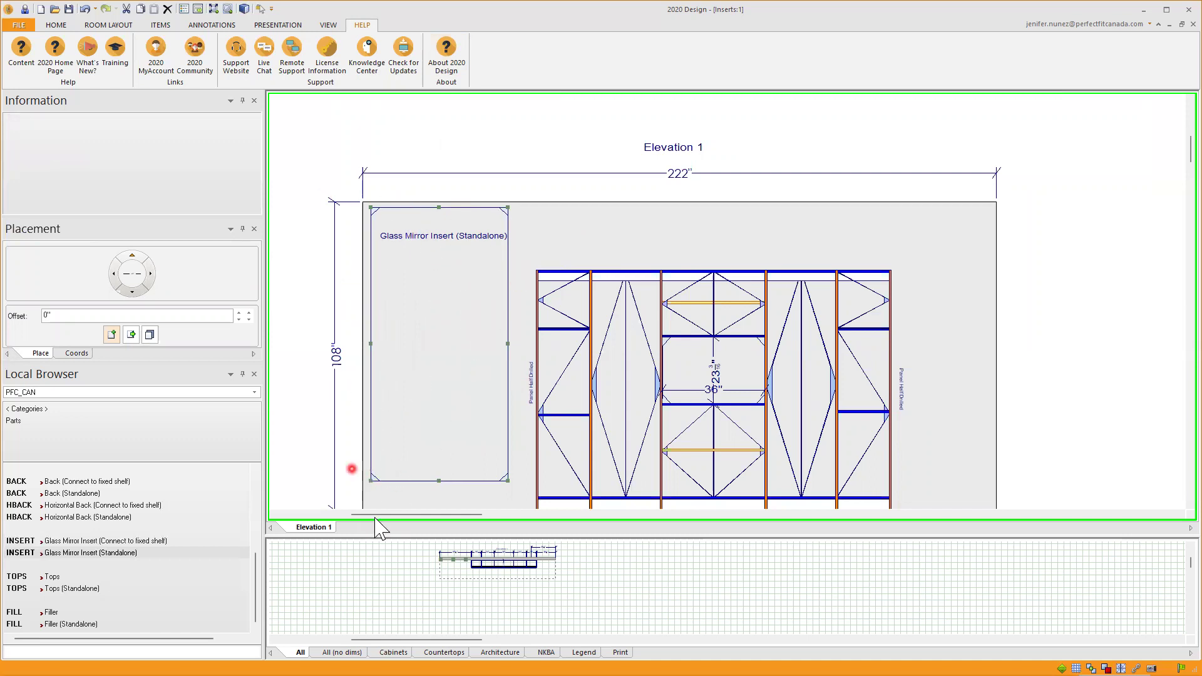
right_click(373, 479)
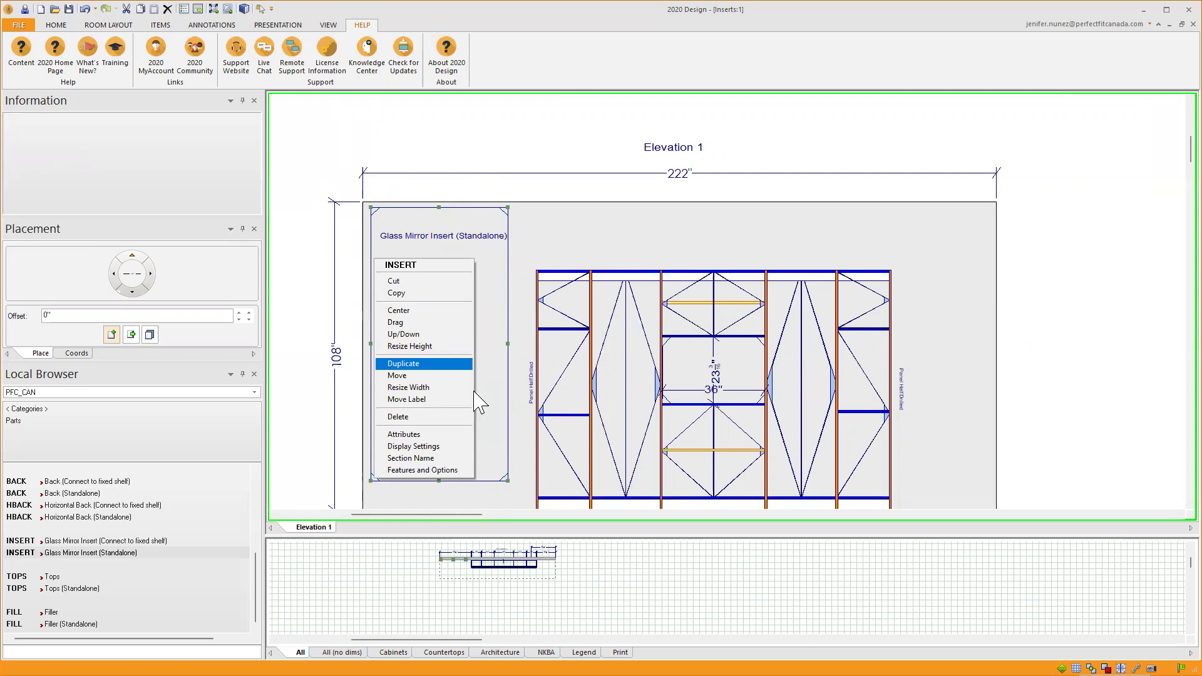
In the insert's attribute Variables, set Height 30" and Width 20", then apply and close
click(412, 434)
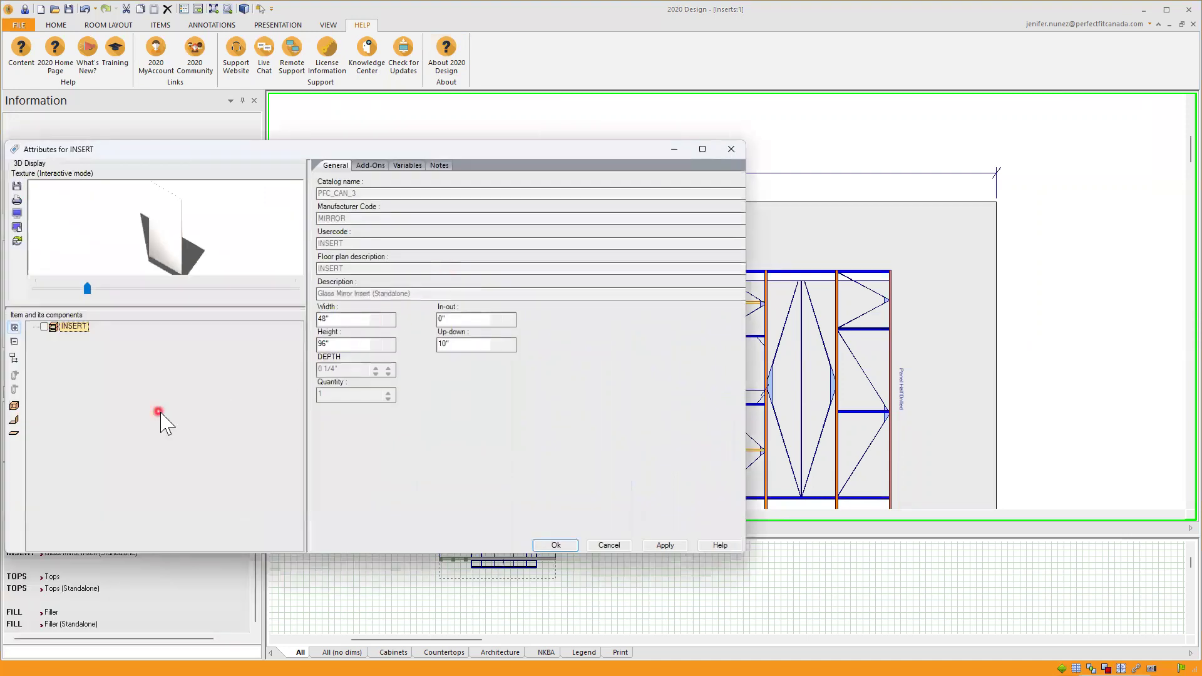
click(409, 166)
click(574, 191)
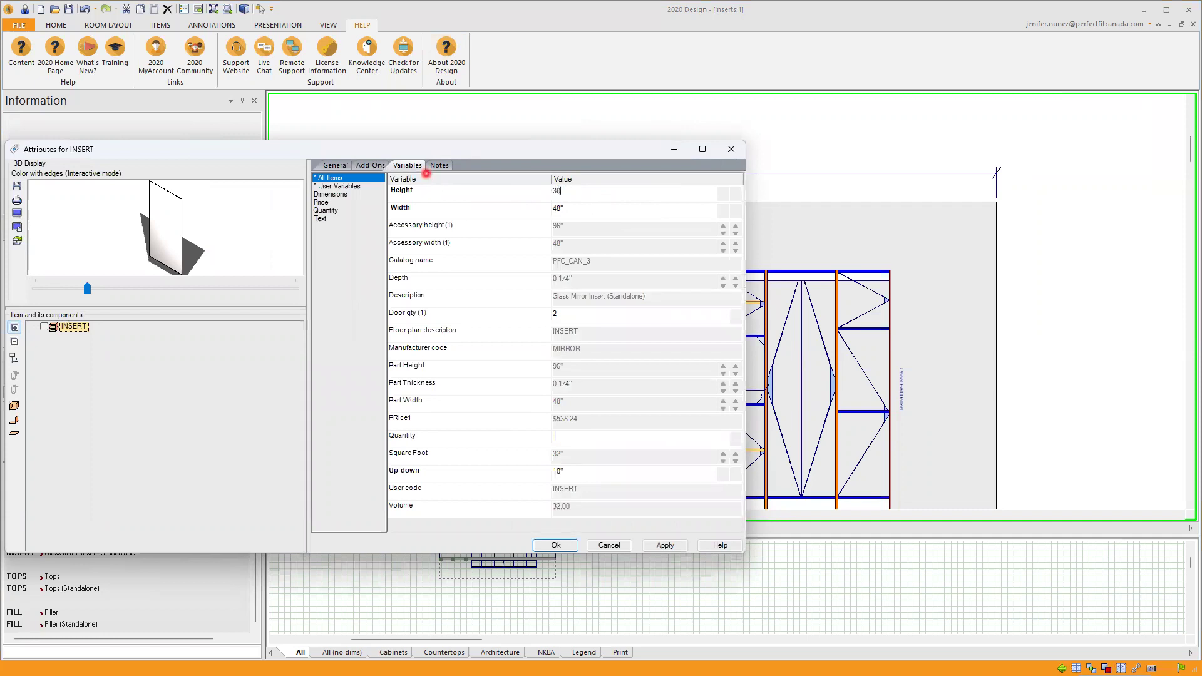
key(Tab)
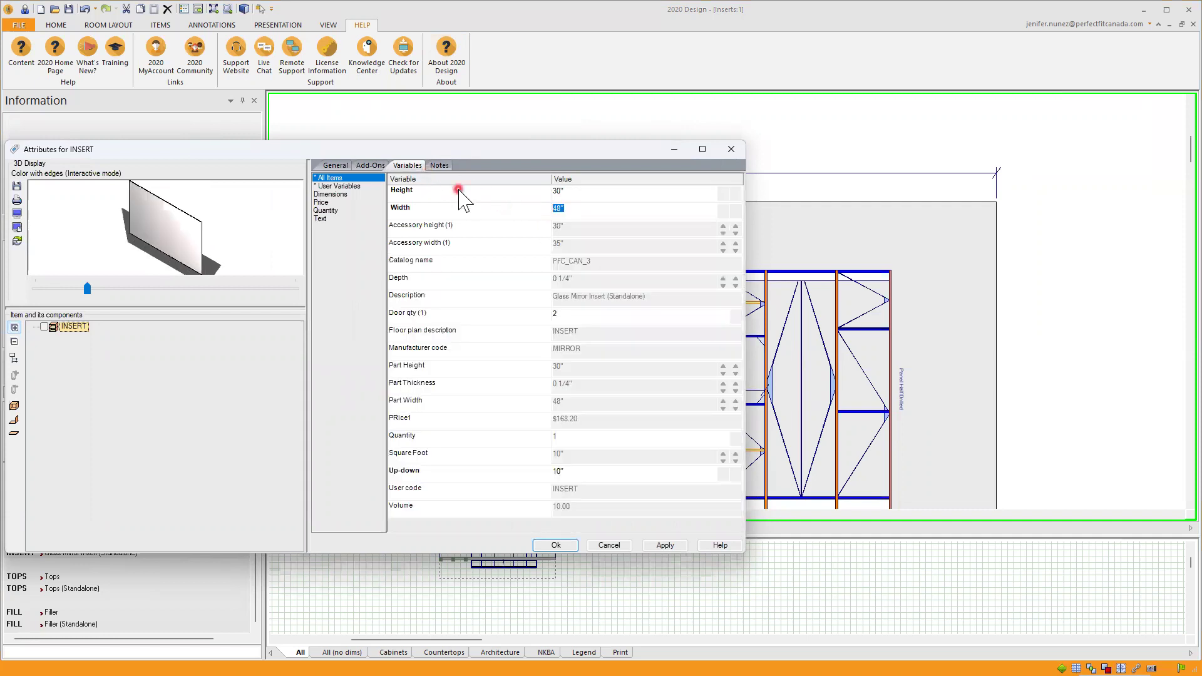
text(20)
click(666, 546)
click(556, 545)
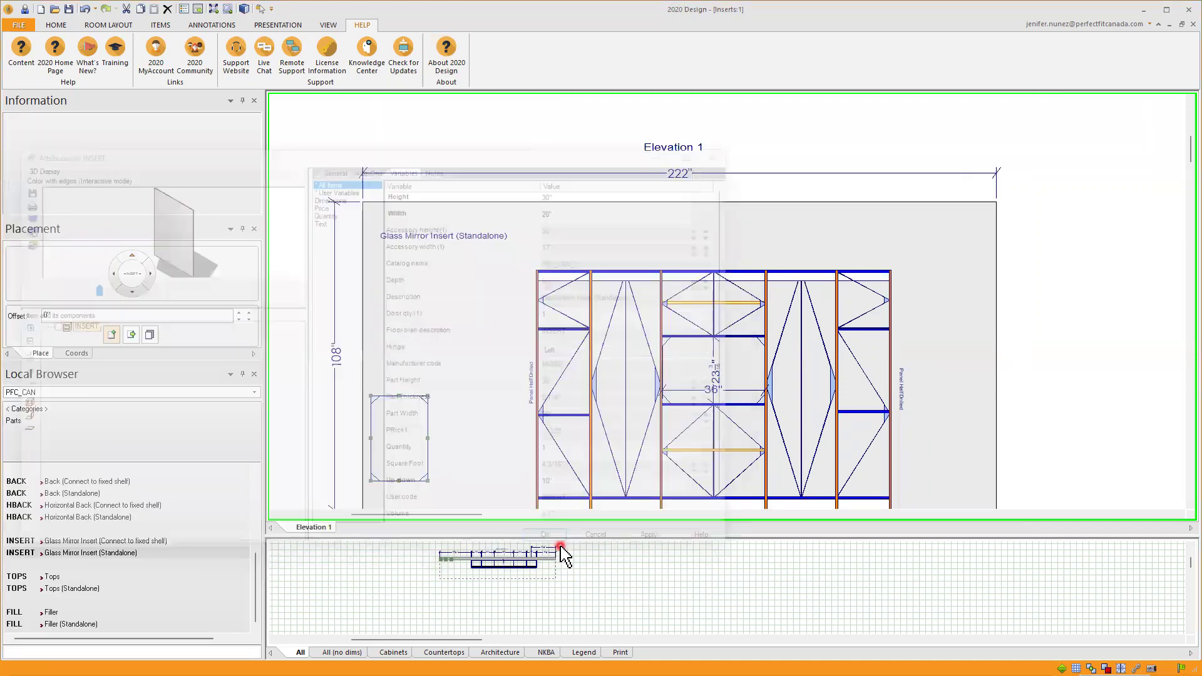
Dimension the insert's 20" width and its height, then reopen its attributes
scroll(396, 464, up, 5)
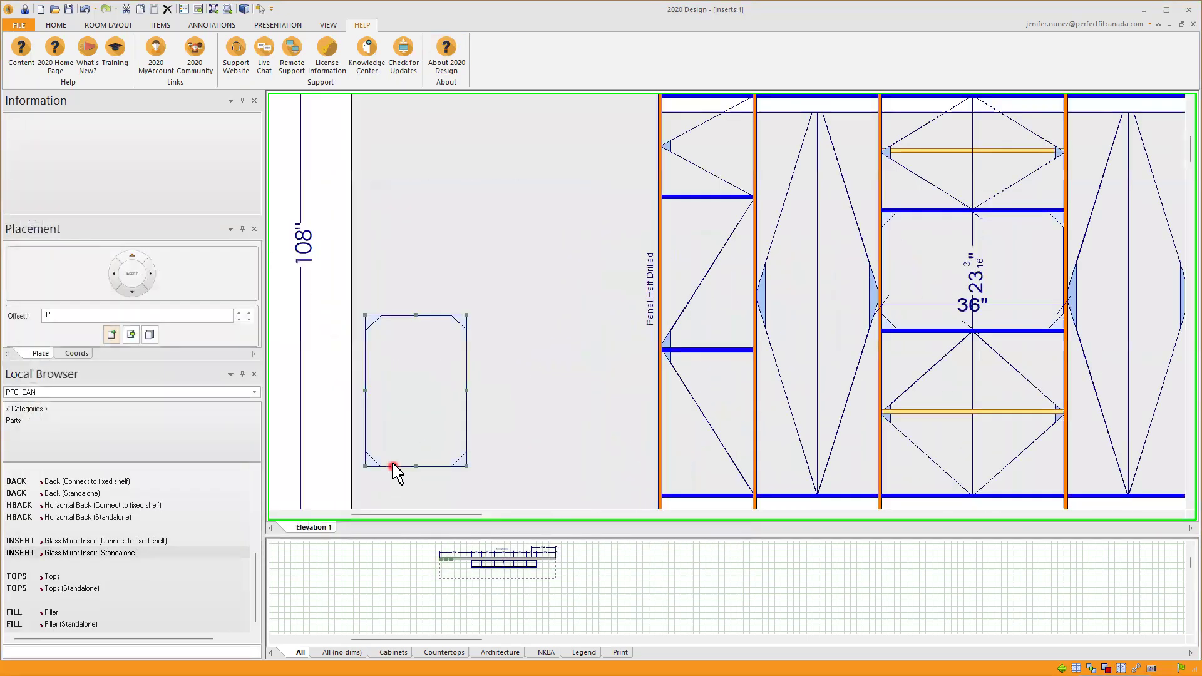
click(357, 392)
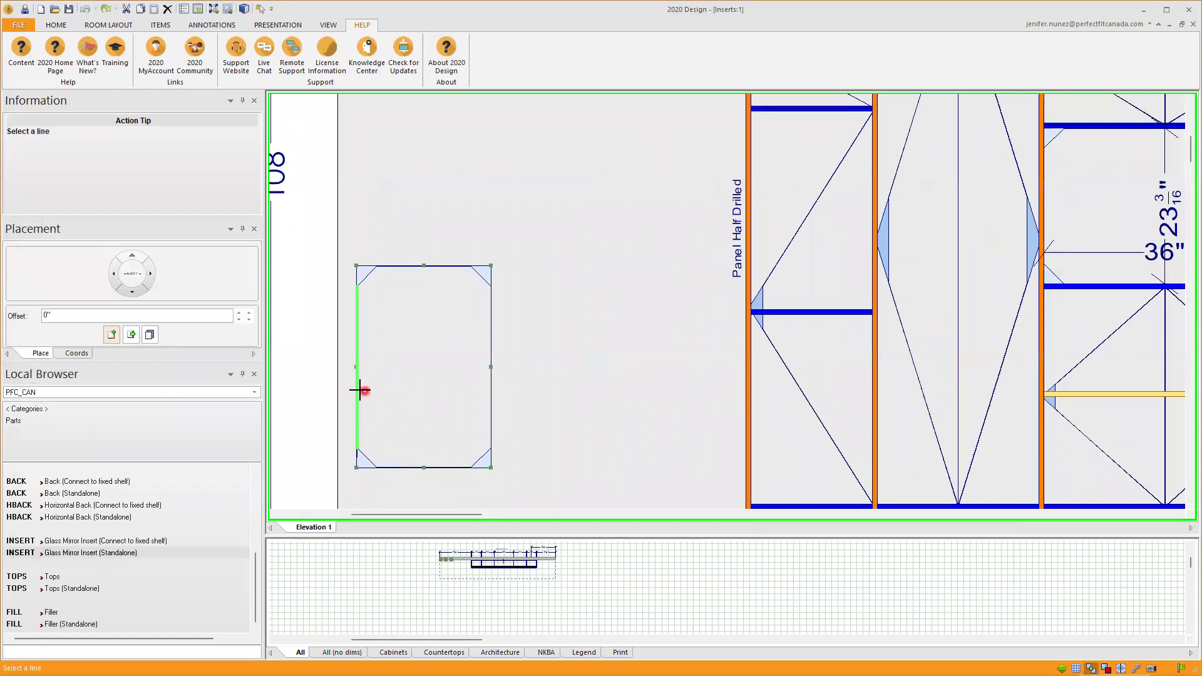
click(503, 393)
click(386, 247)
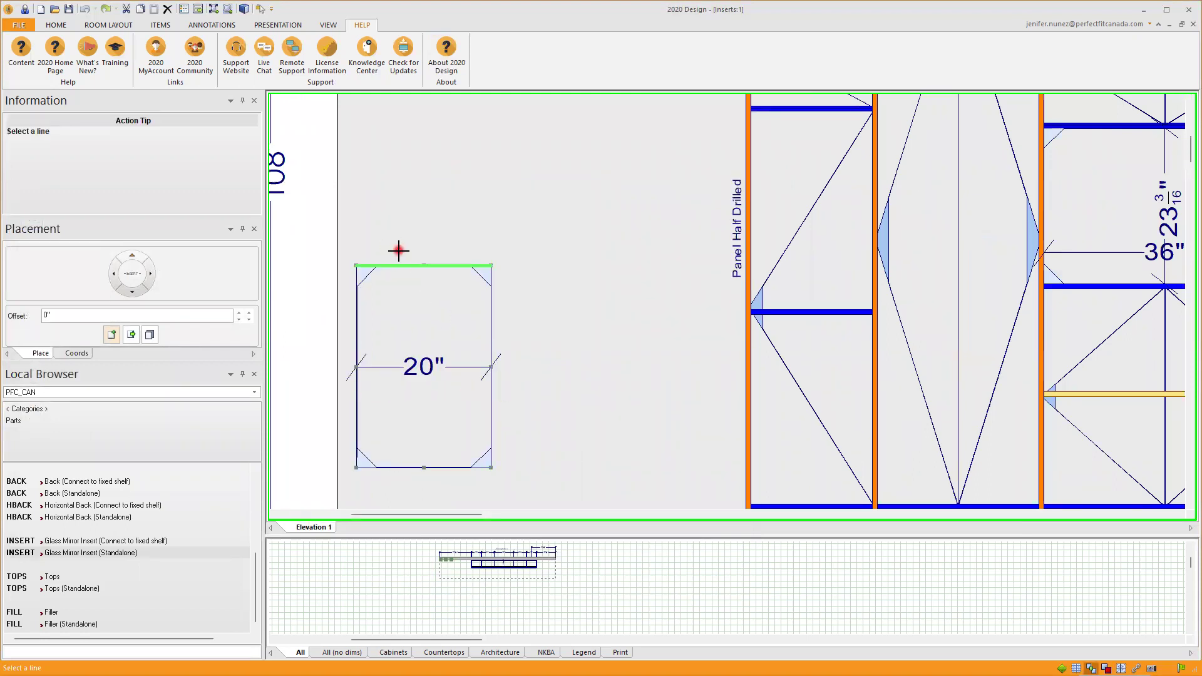
click(421, 479)
right_click(374, 289)
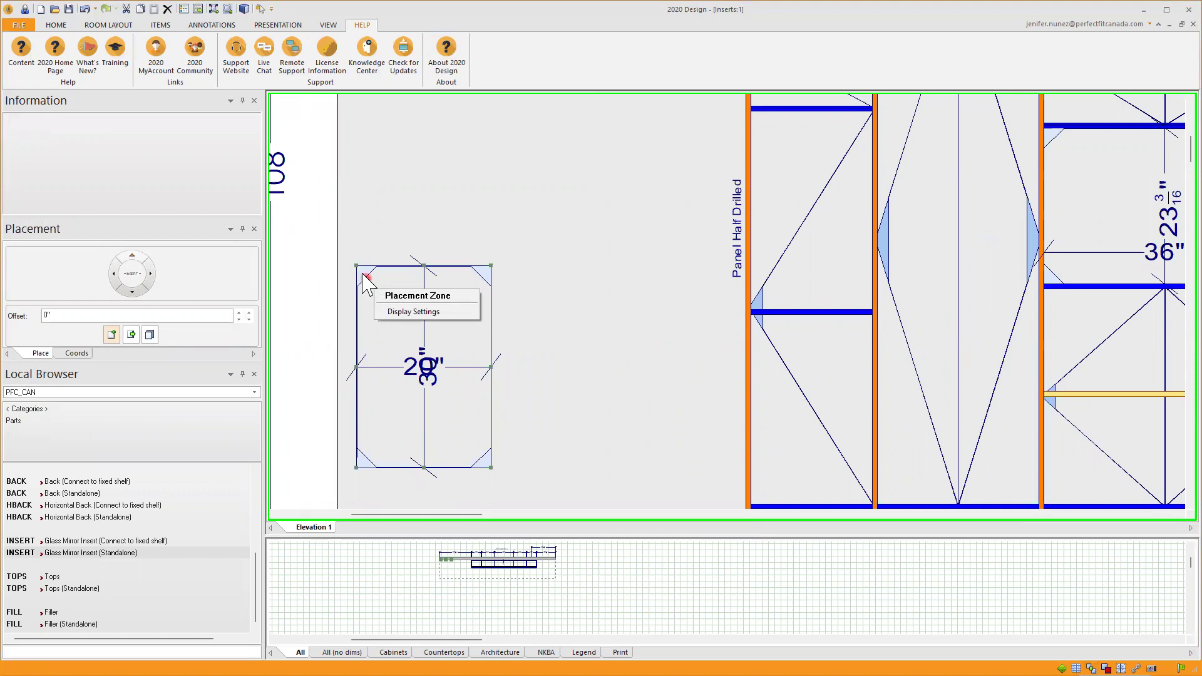
right_click(366, 285)
click(419, 452)
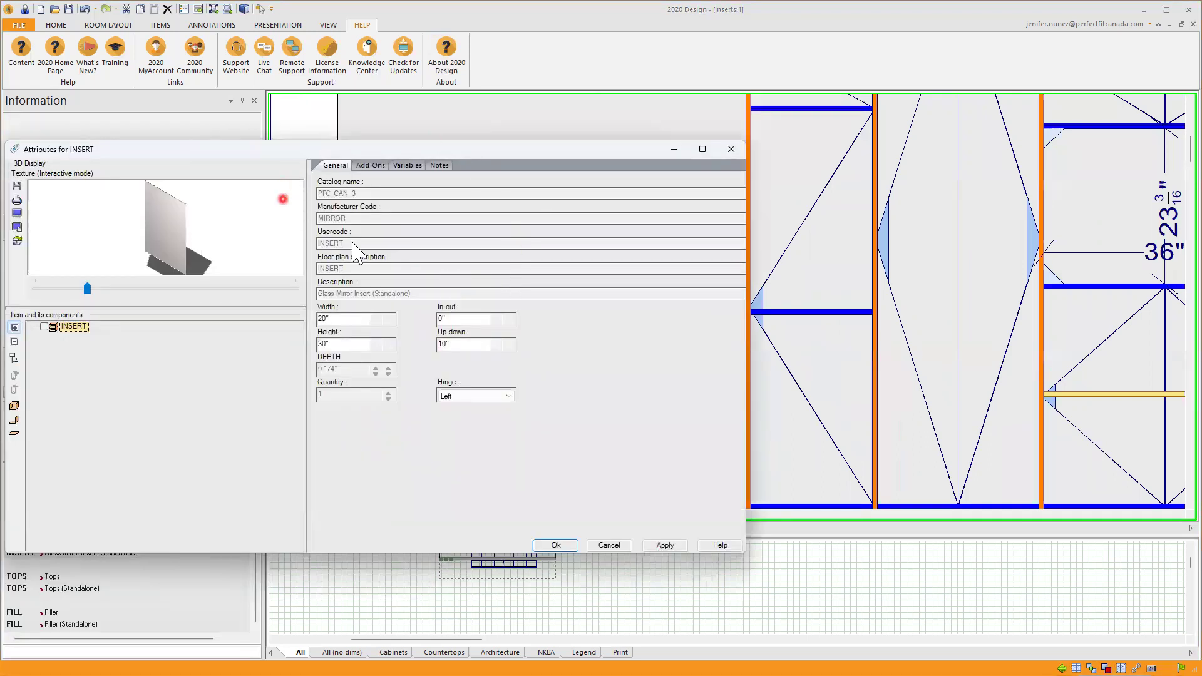
Verify Height 30" and Width 20" on the Variables tab, then Apply and Ok
click(407, 165)
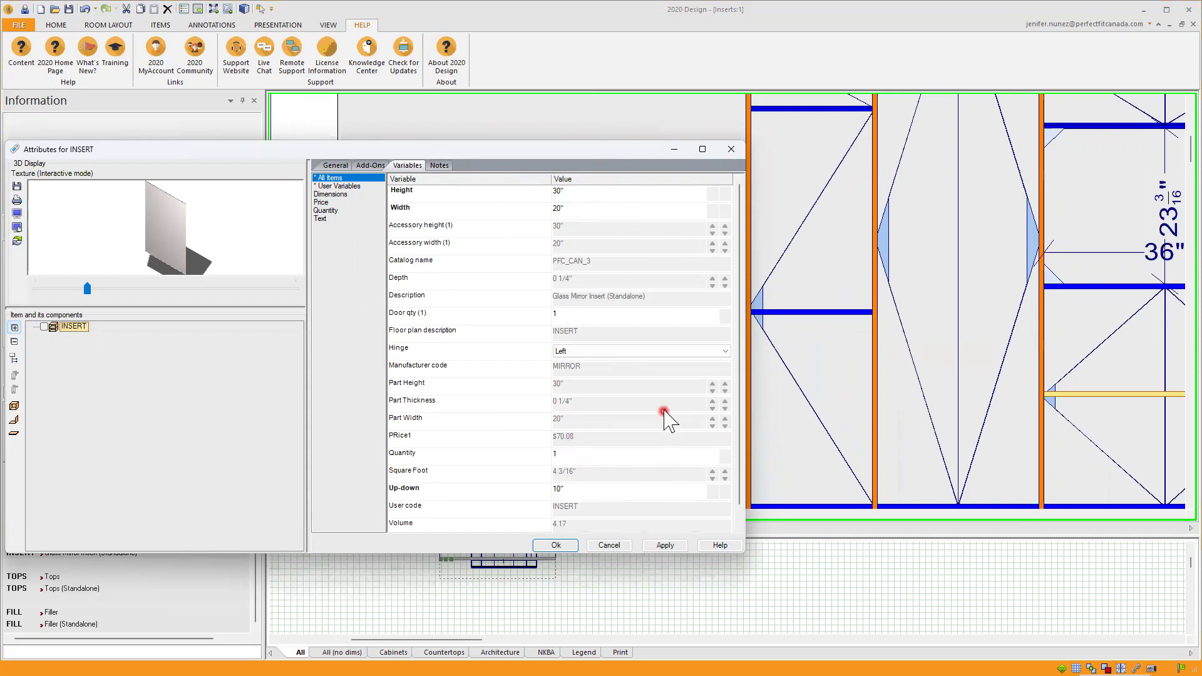
scroll(663, 413, down, 1)
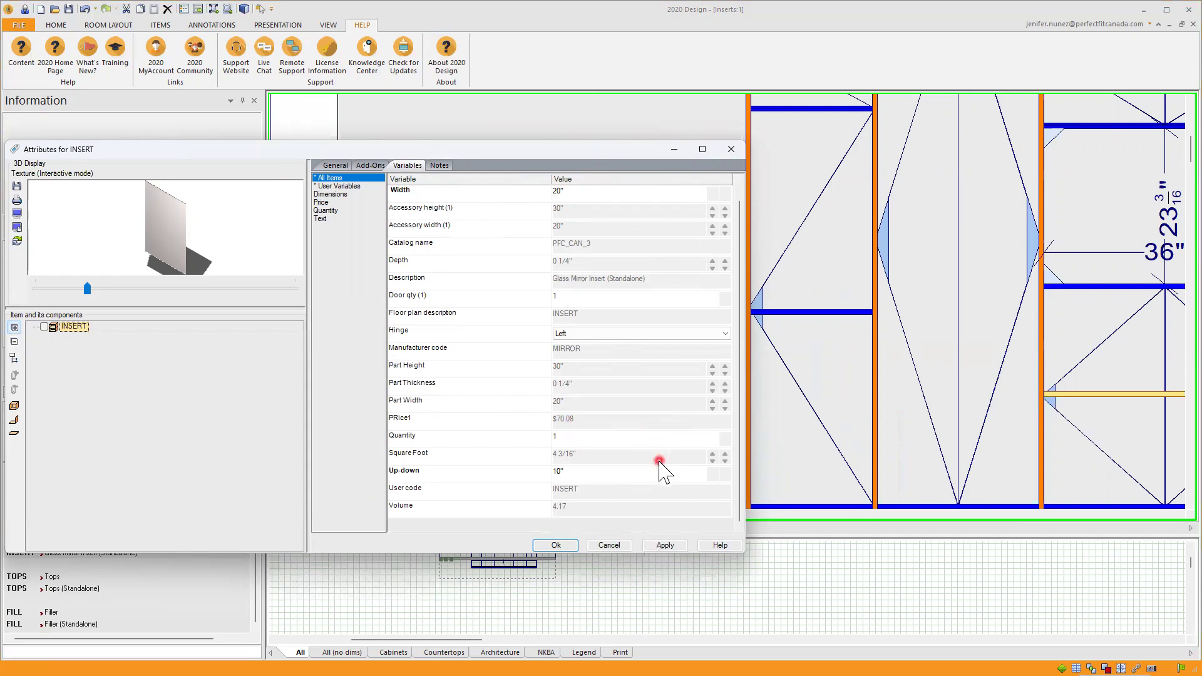
scroll(662, 466, up, 1)
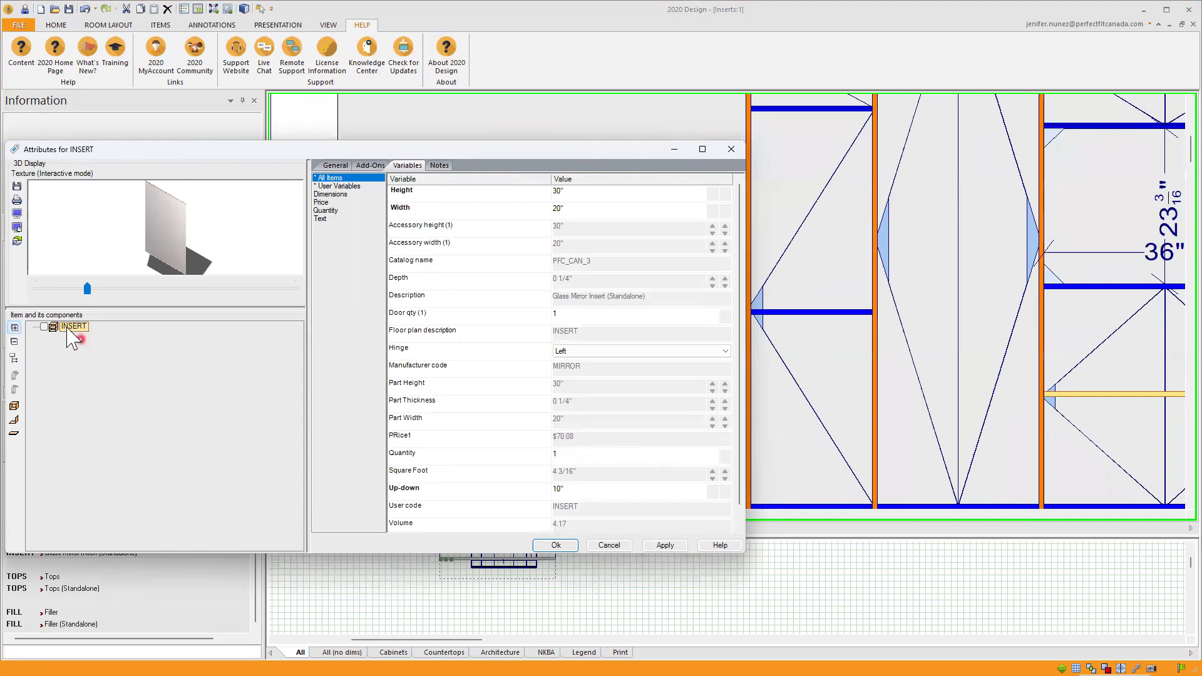
click(658, 545)
click(549, 544)
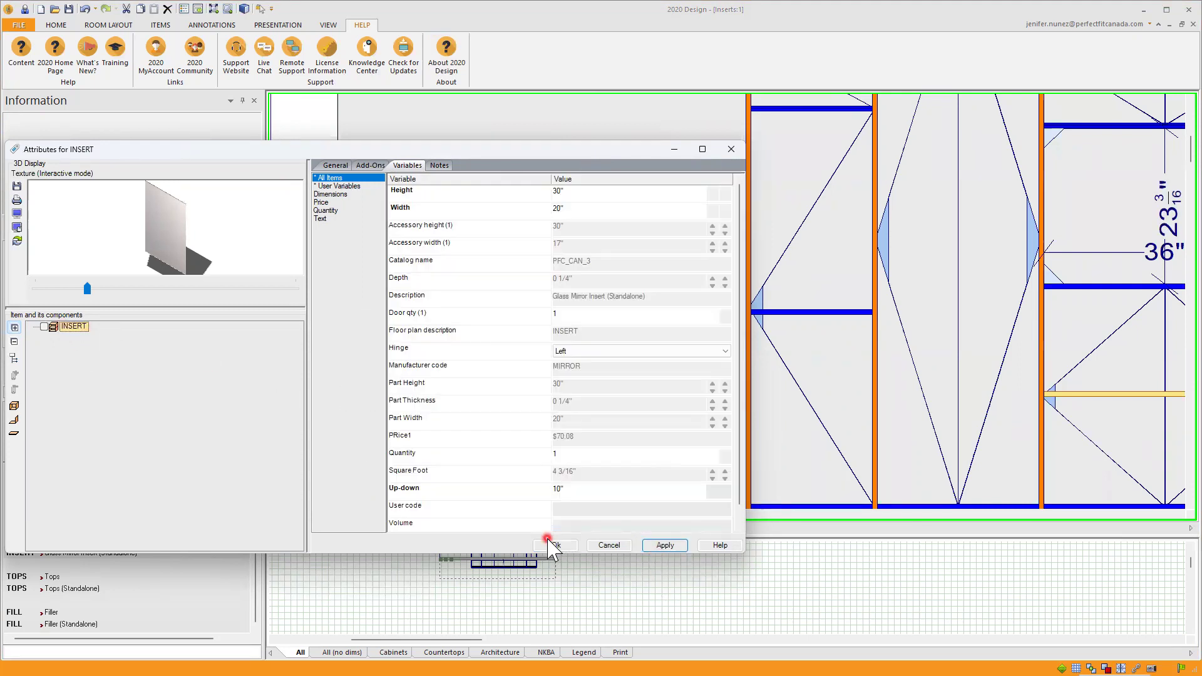
Render the closet design in 3D, bringing up the new Inserts:3 render
click(244, 8)
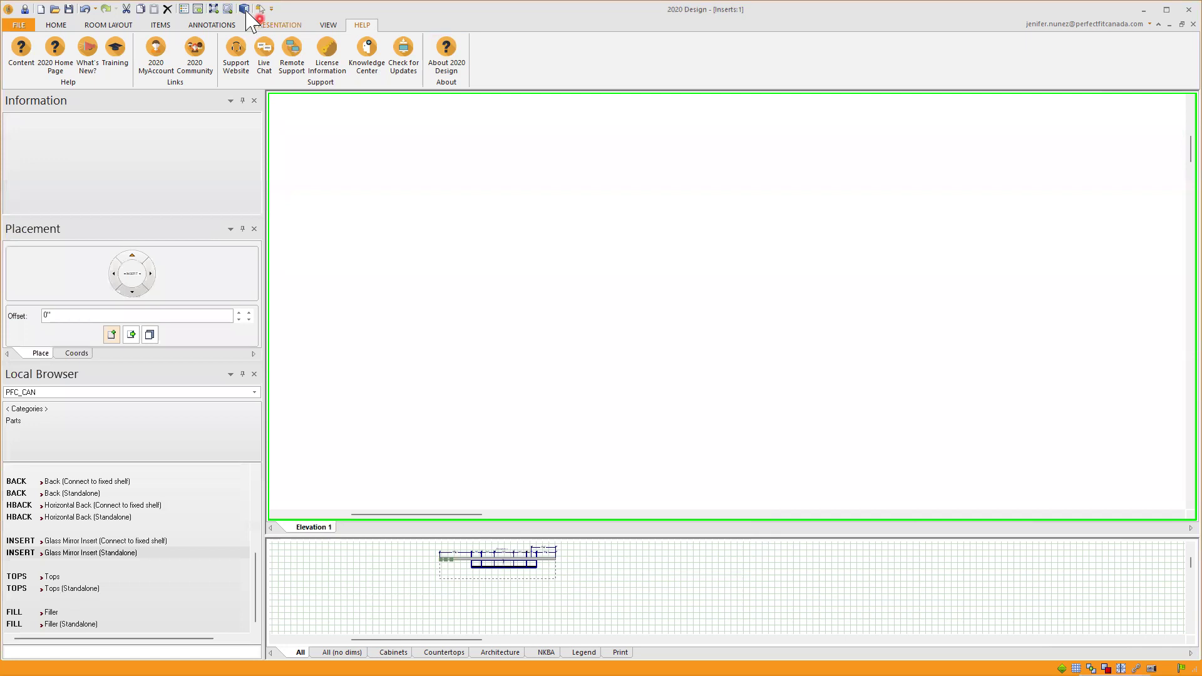
mouse_move(651, 675)
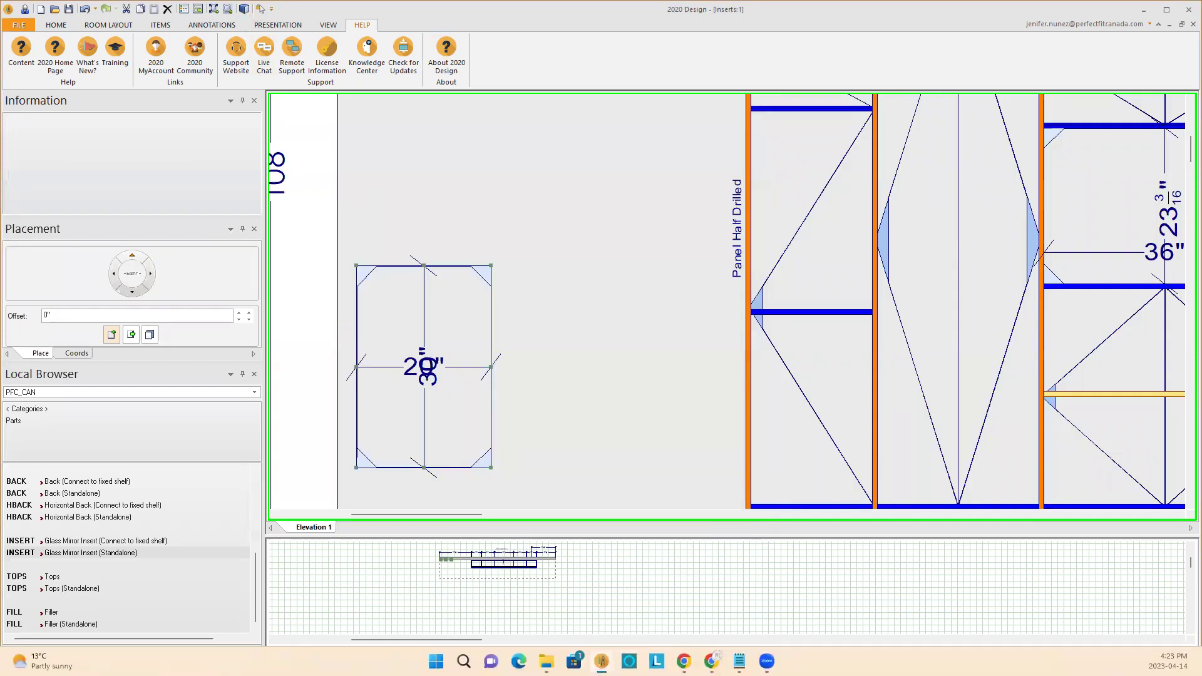
click(236, 22)
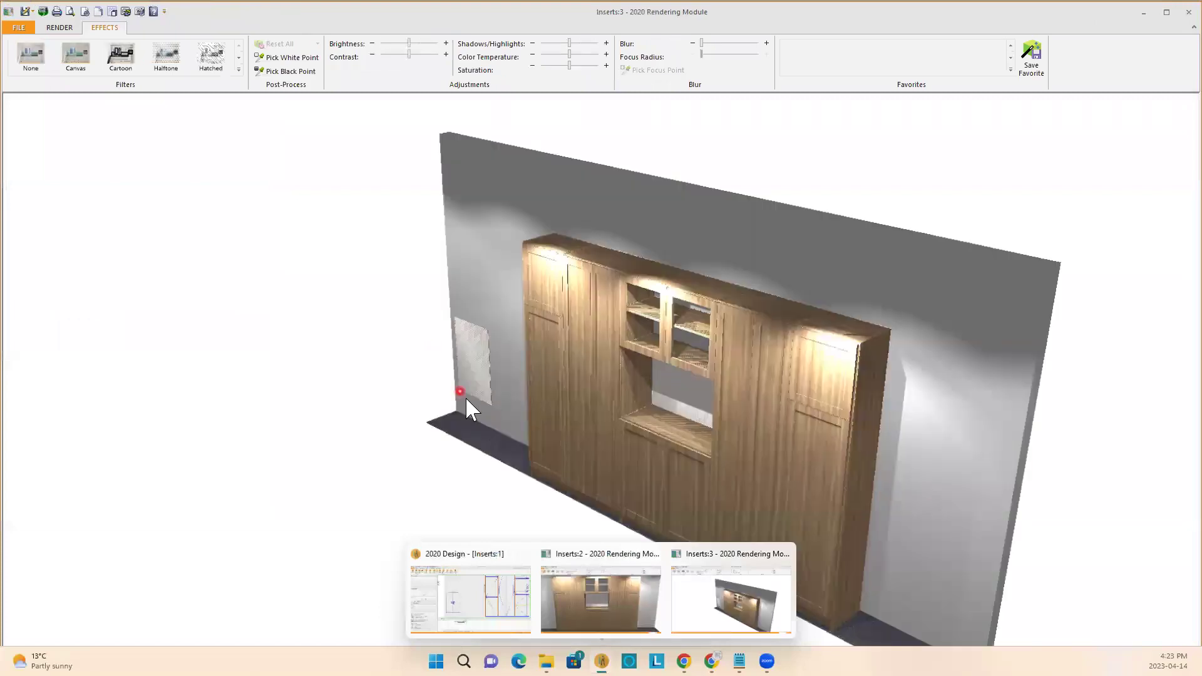
Orbit and zoom the render to a front view of the wall showing the mirror panel
drag(537, 410, 660, 328)
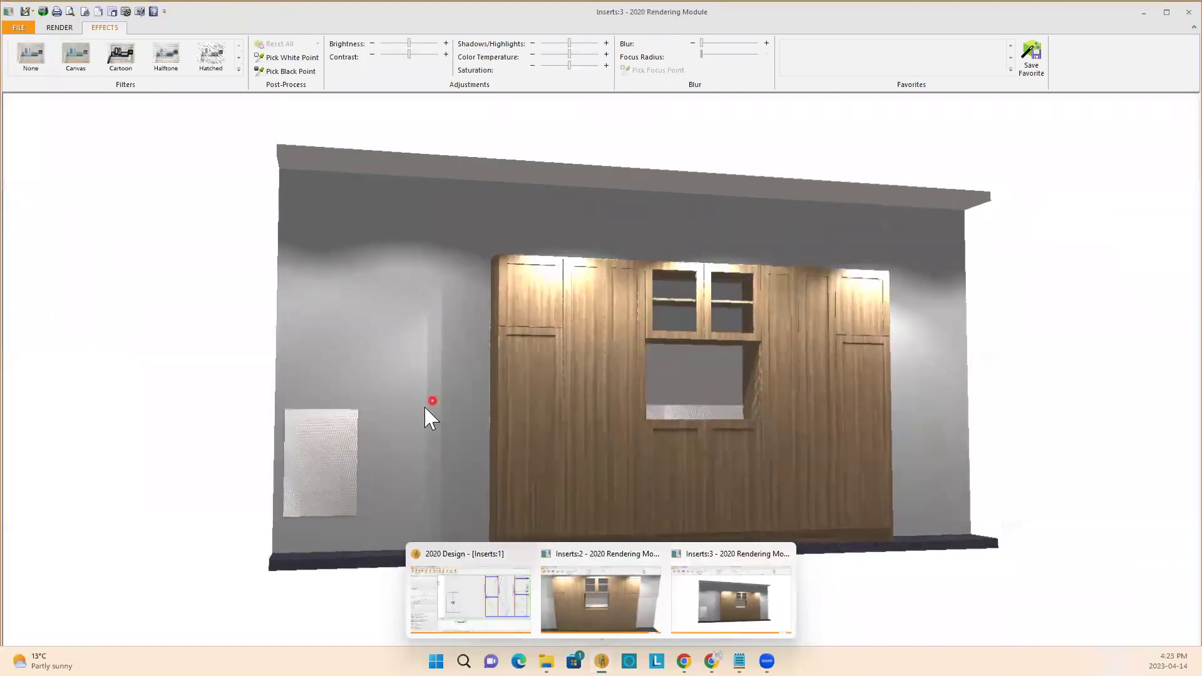
scroll(381, 467, up, 3)
scroll(381, 467, up, 1)
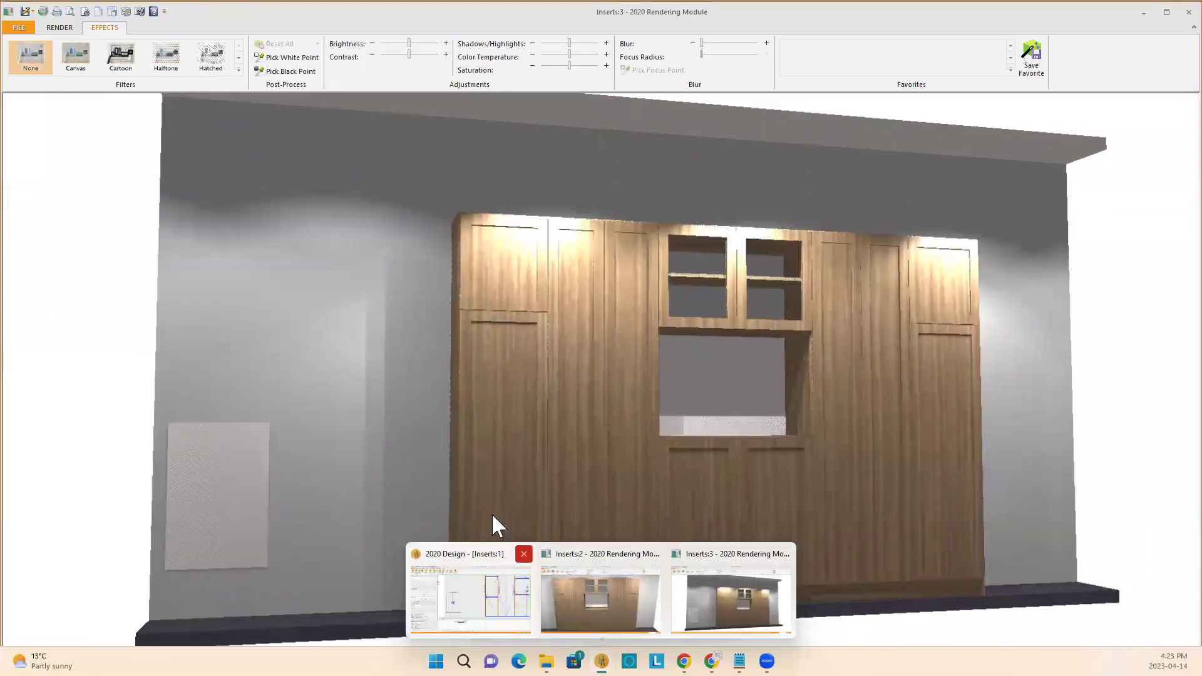
drag(104, 282, 155, 515)
drag(213, 484, 127, 579)
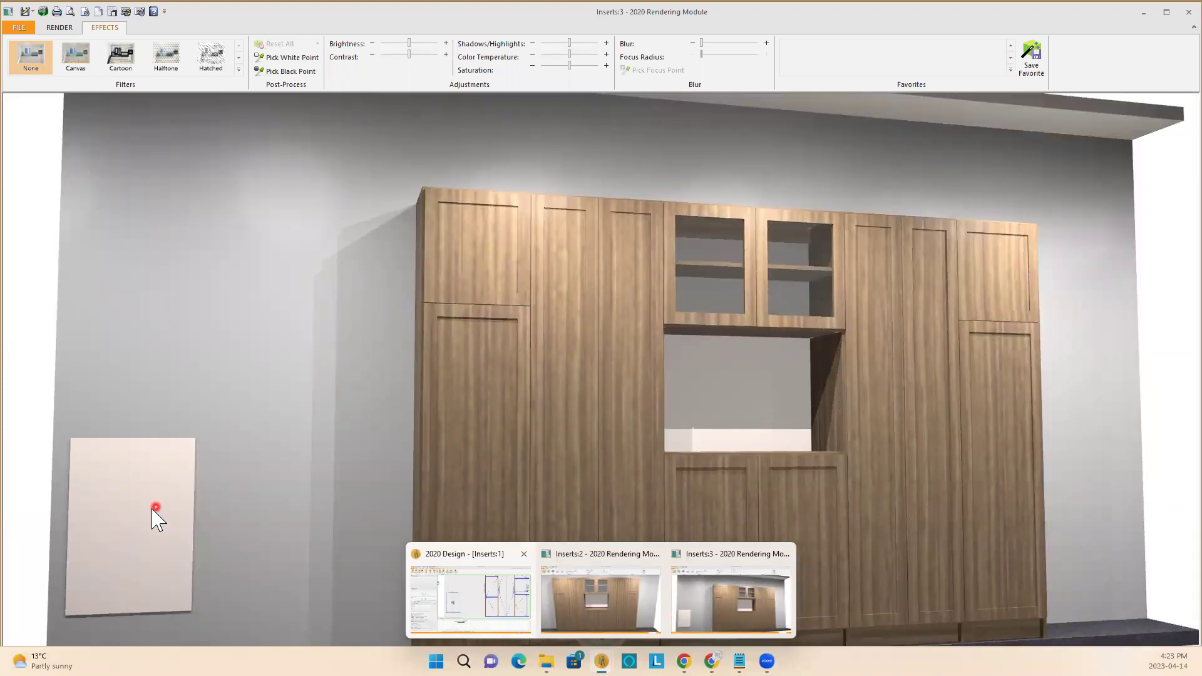
drag(854, 416, 806, 538)
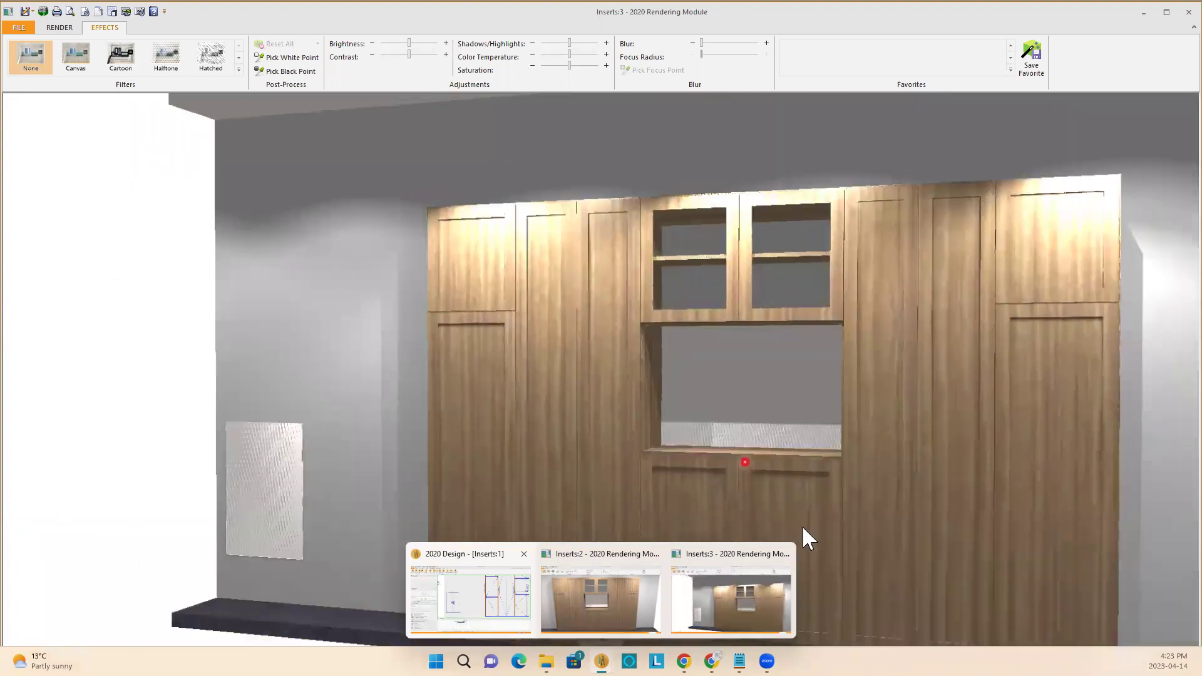
Close the Inserts:3 and Inserts:2 renders, cancel the save prompt, and restore 2020 Design
click(784, 553)
click(717, 554)
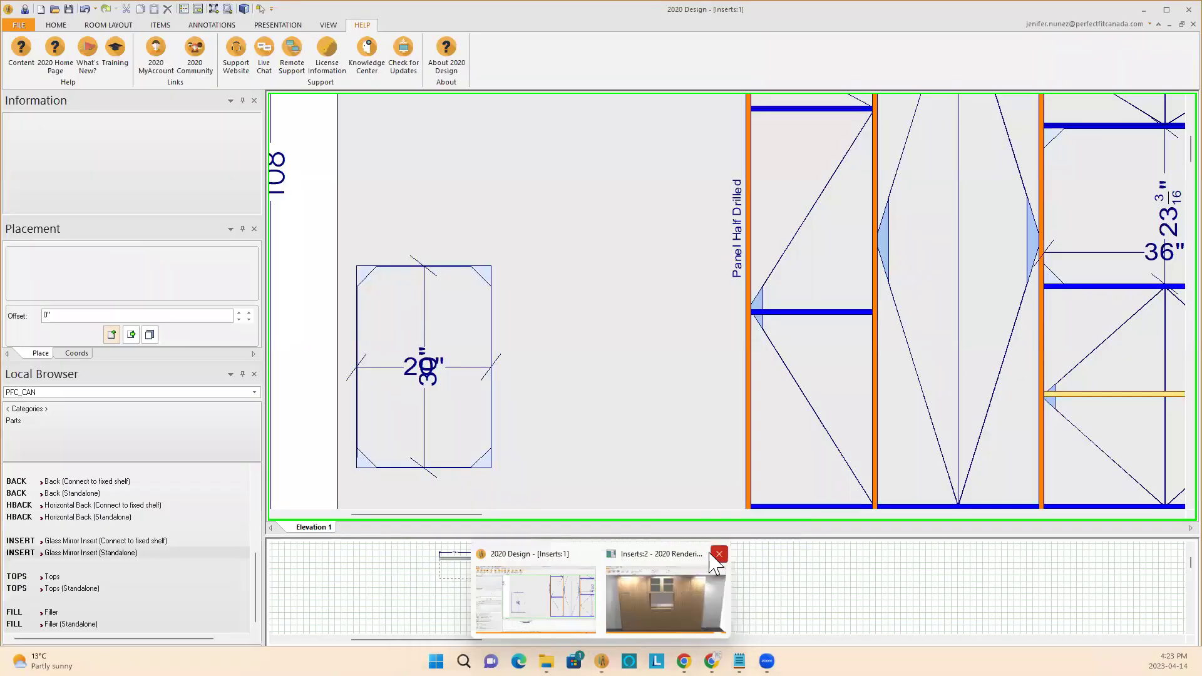
click(654, 554)
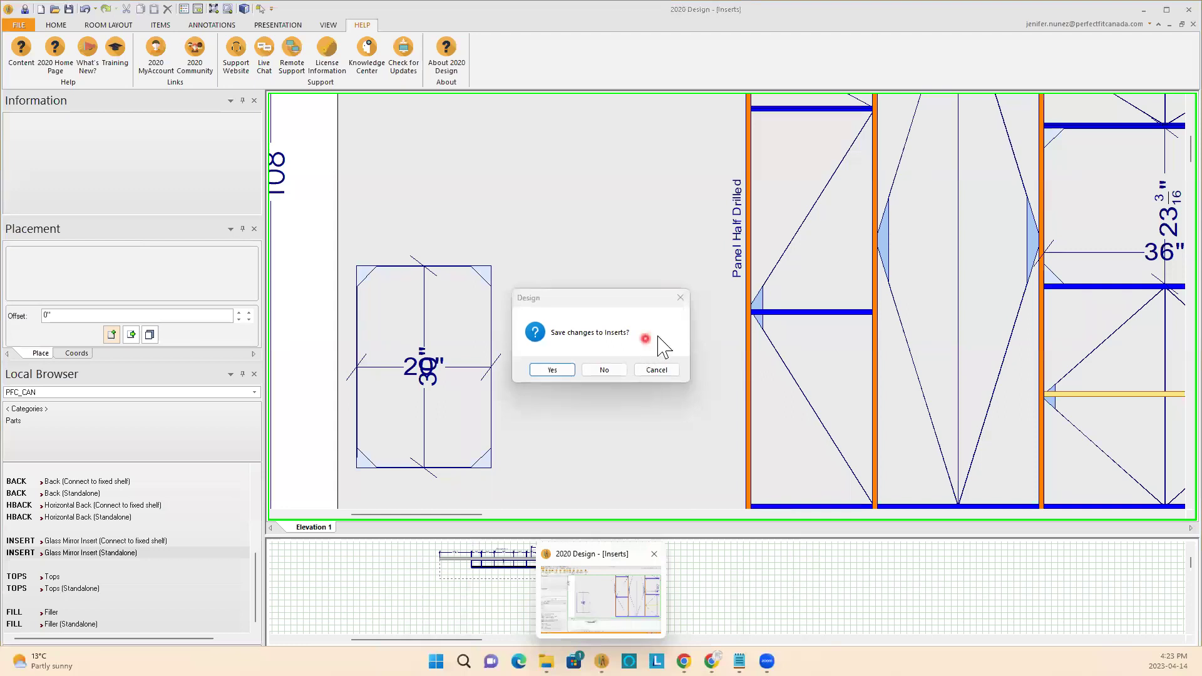
click(656, 370)
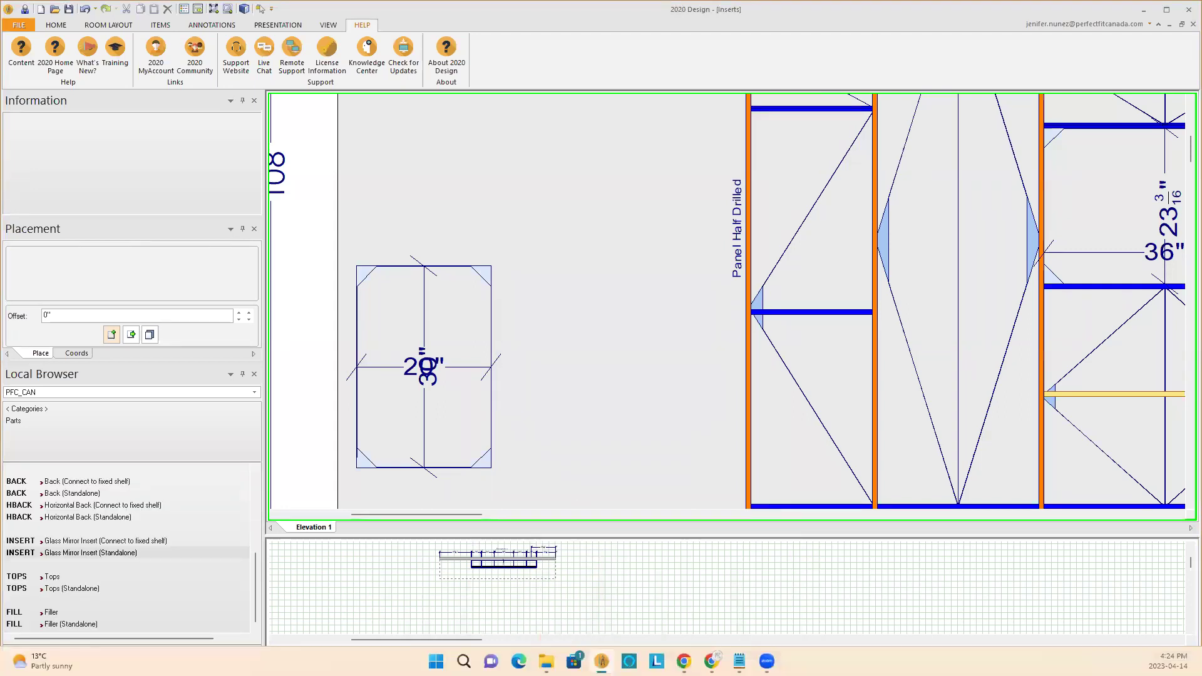
click(601, 661)
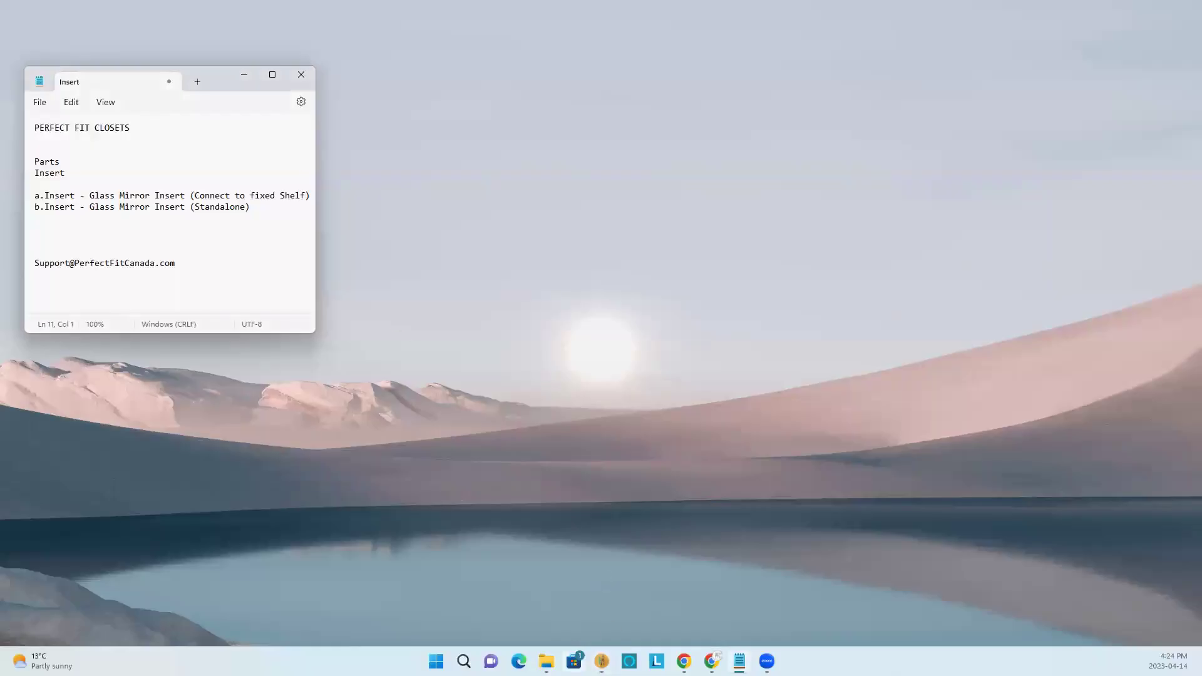
click(601, 661)
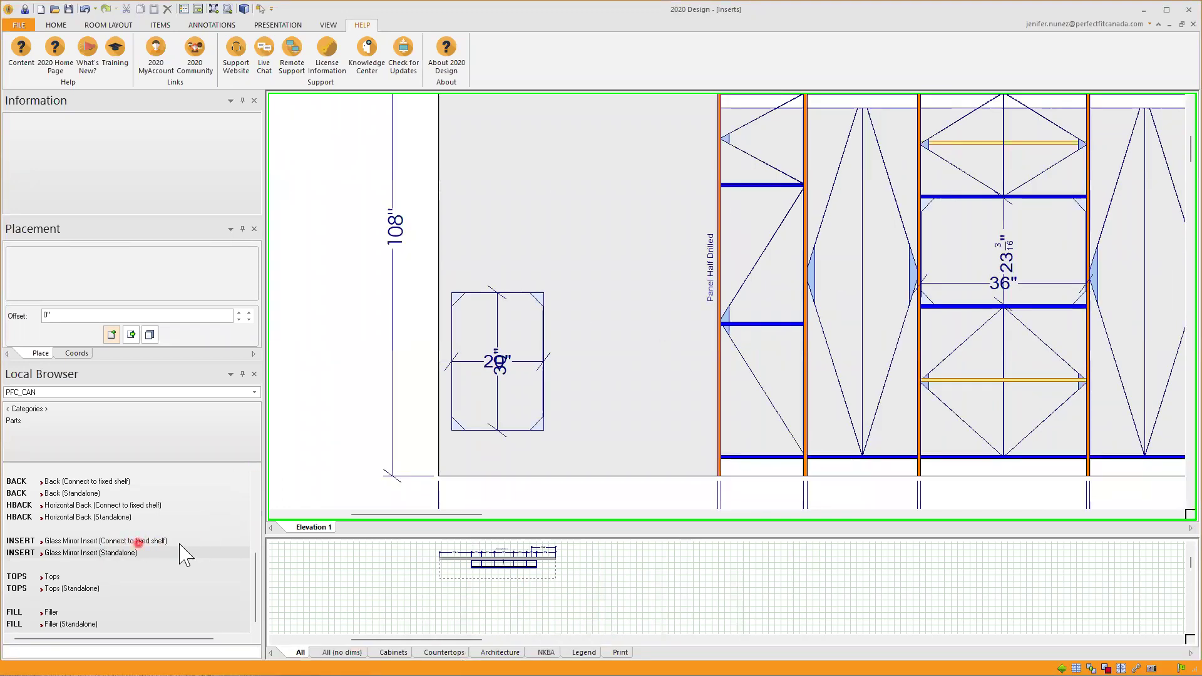
Re-render the design, orbit to a front elevation, and show the Insert notes alongside
click(243, 8)
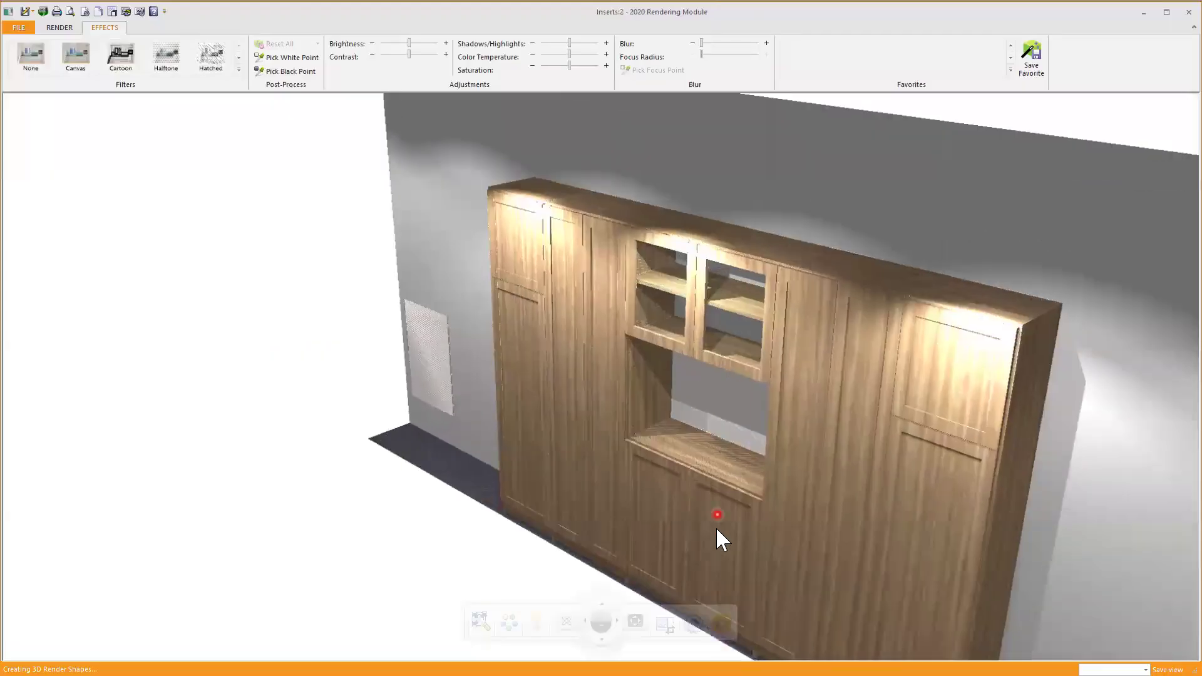
drag(716, 527, 865, 486)
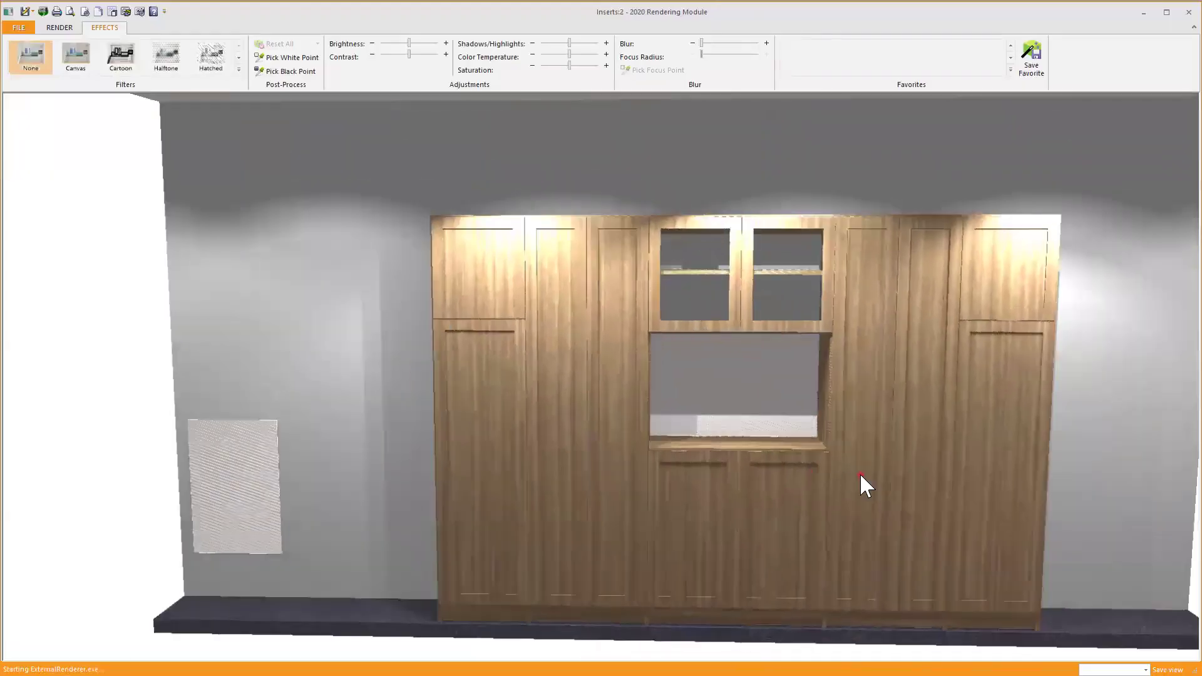
click(740, 662)
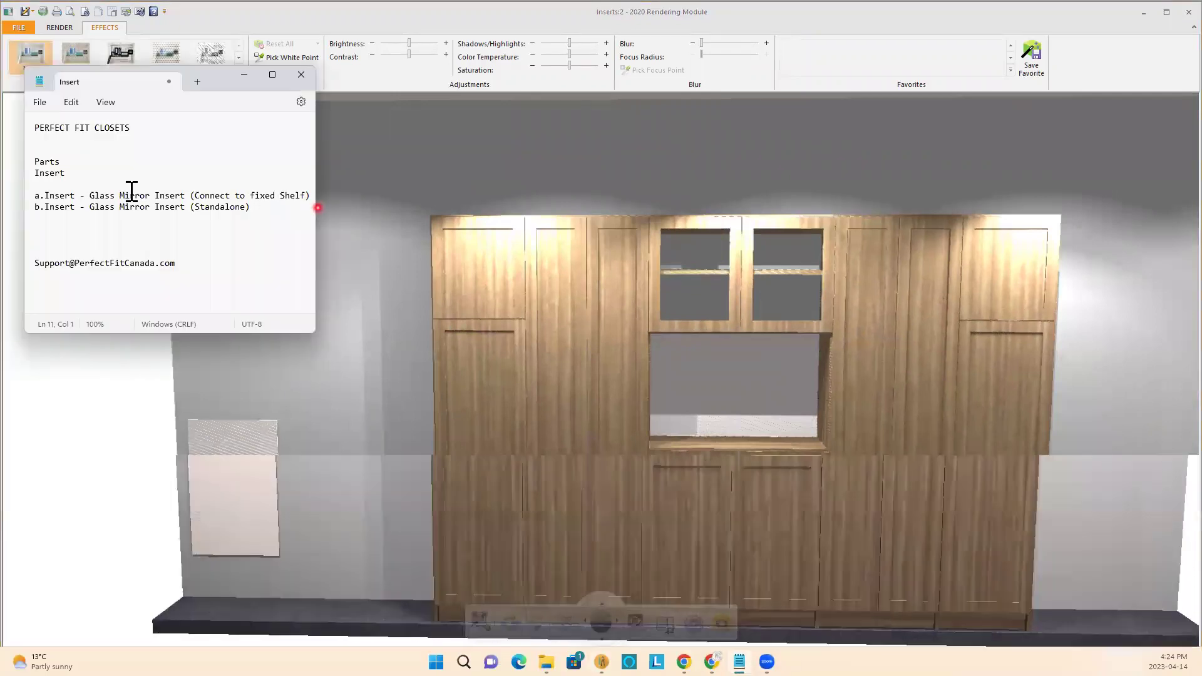